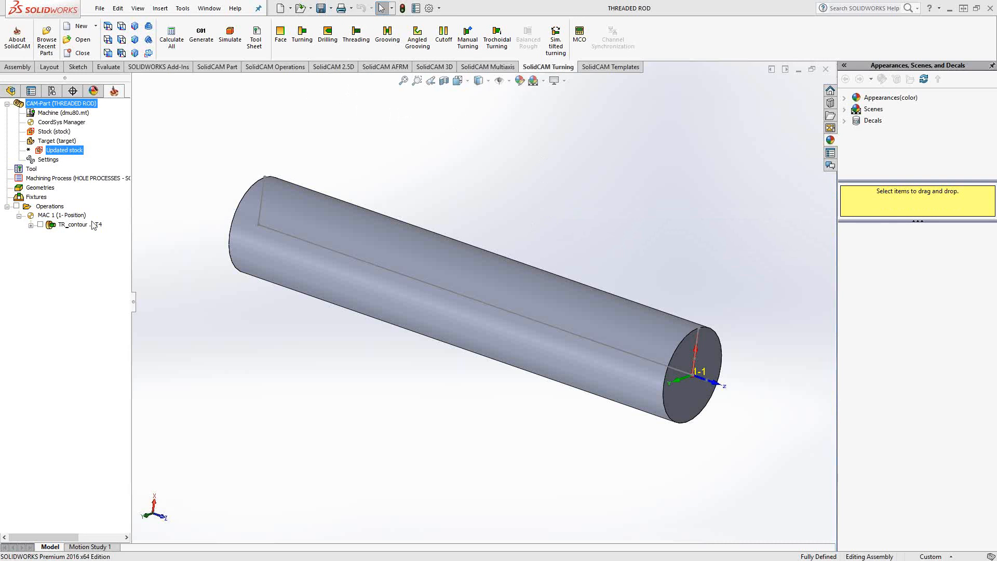
- Add a turning Threading operation after the existing contour turning operation
right_click(68, 227)
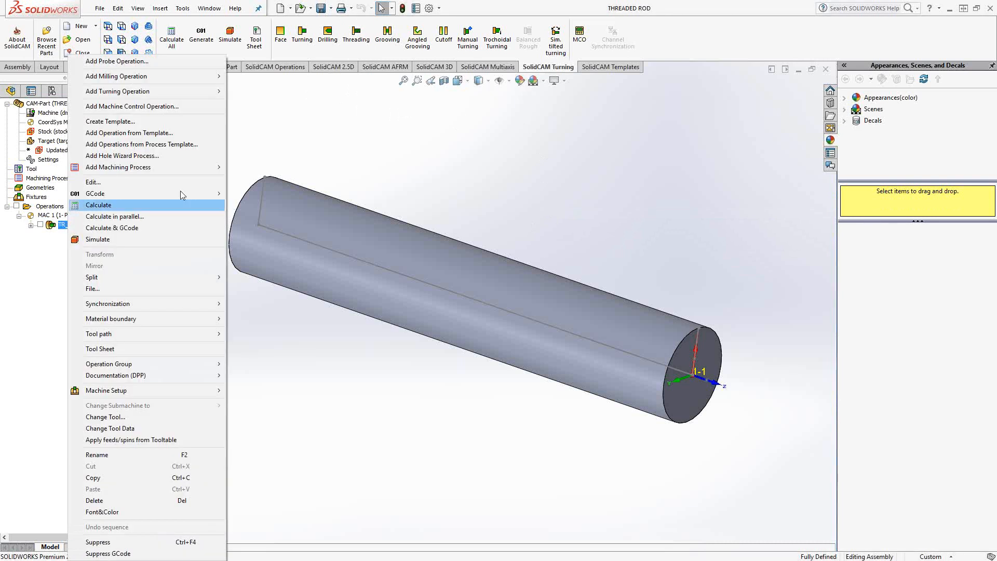
mouse_move(162, 96)
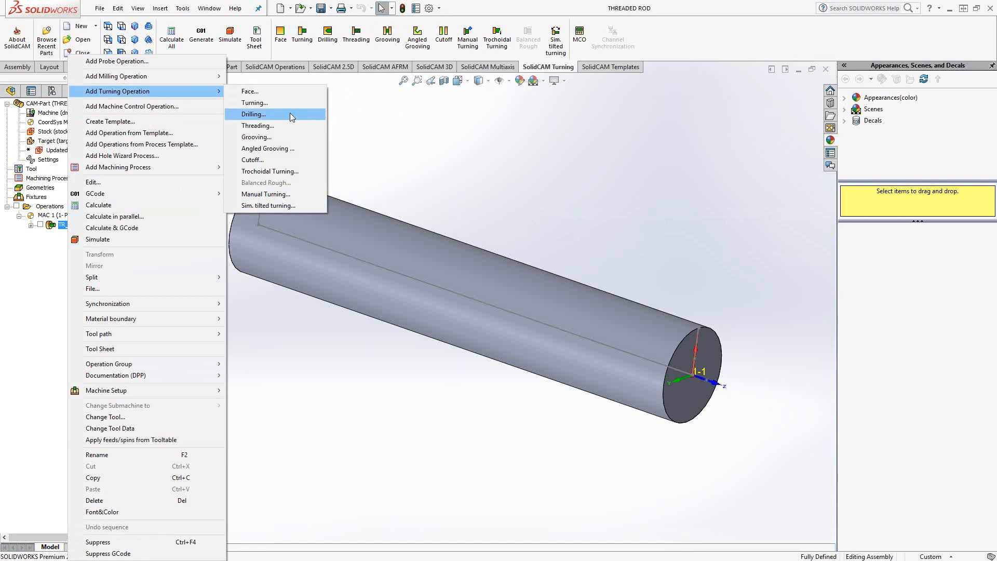
left_click(252, 126)
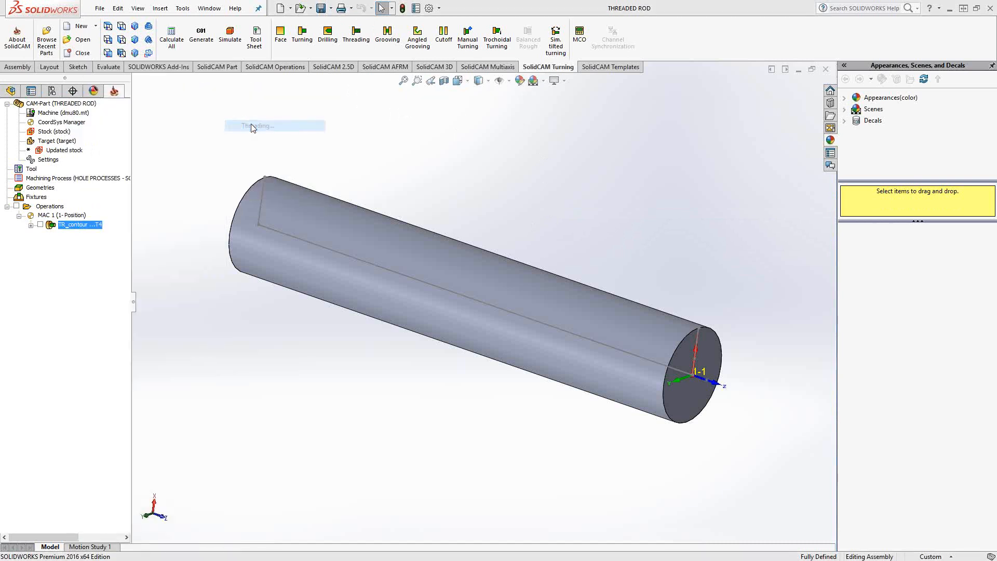
left_click_drag(254, 148, 296, 145)
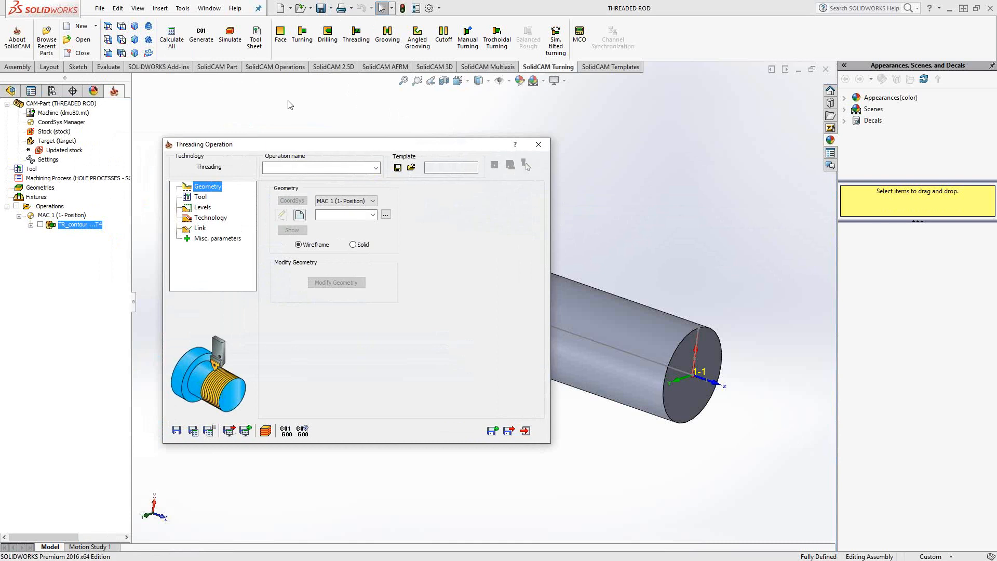
double_click(346, 145)
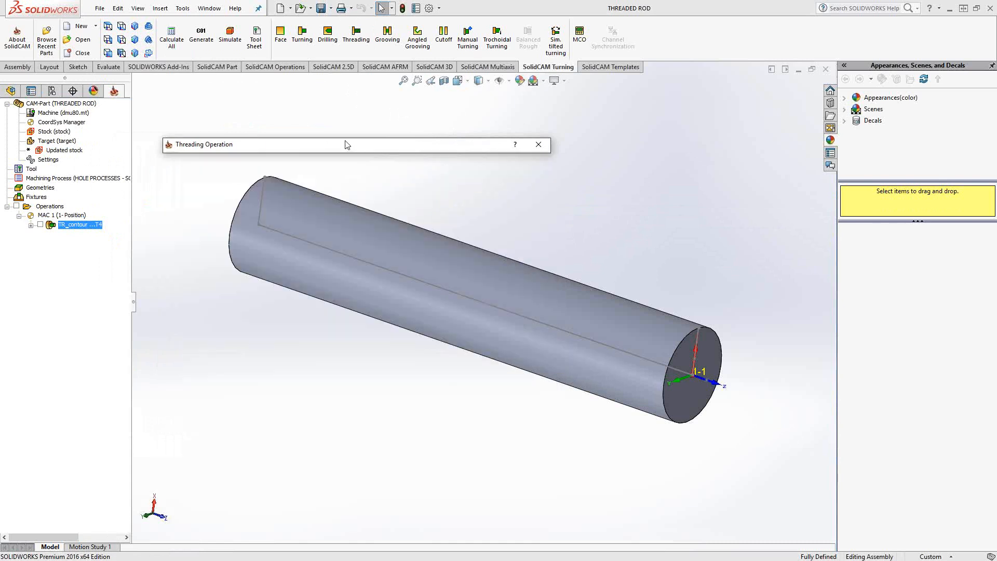
double_click(342, 145)
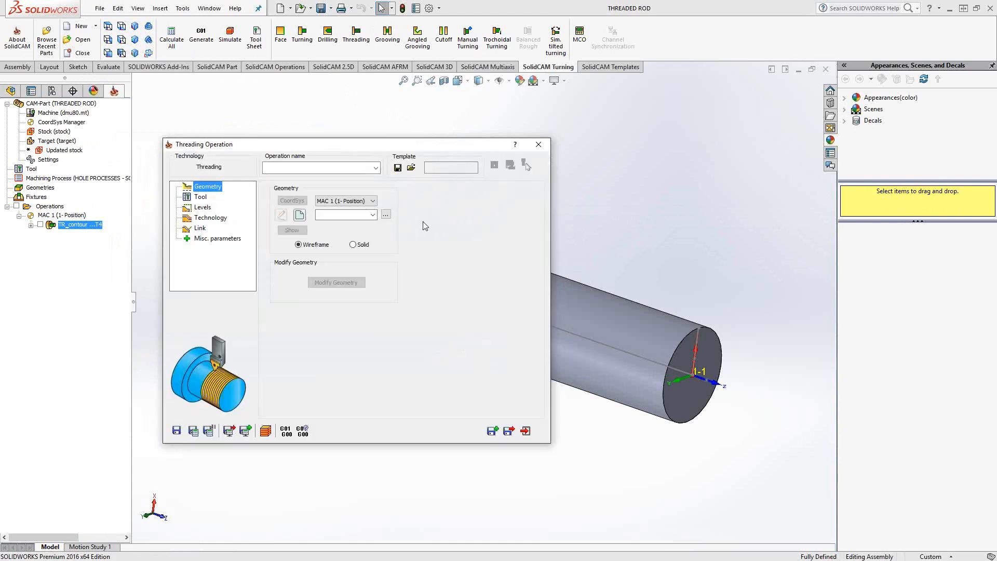
- Define the threading geometry as a curve chain along the rod's outer sketch line, starting from the coordinate system end
left_click(299, 215)
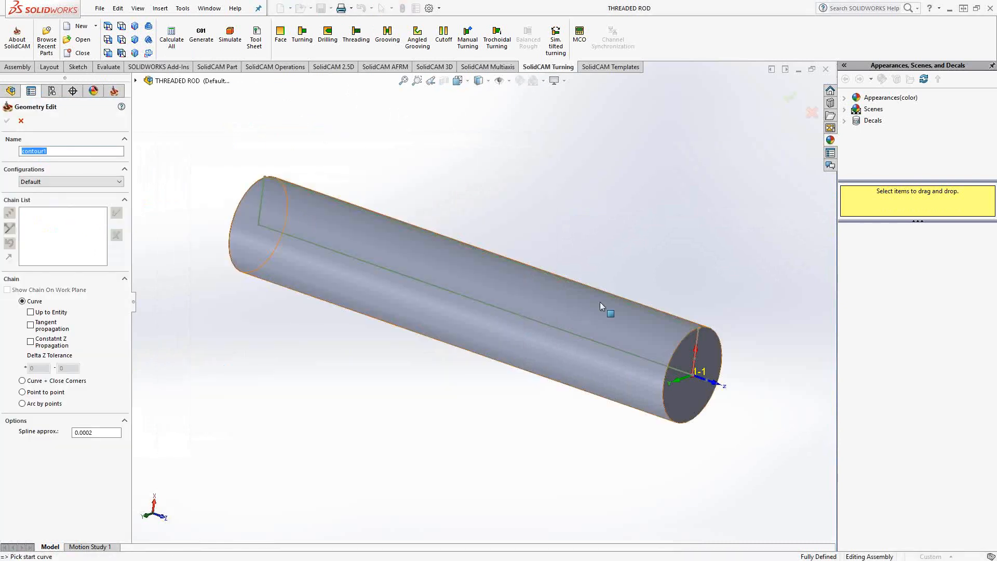
scroll(600, 301, "down", 3)
scroll(587, 326, "down", 2)
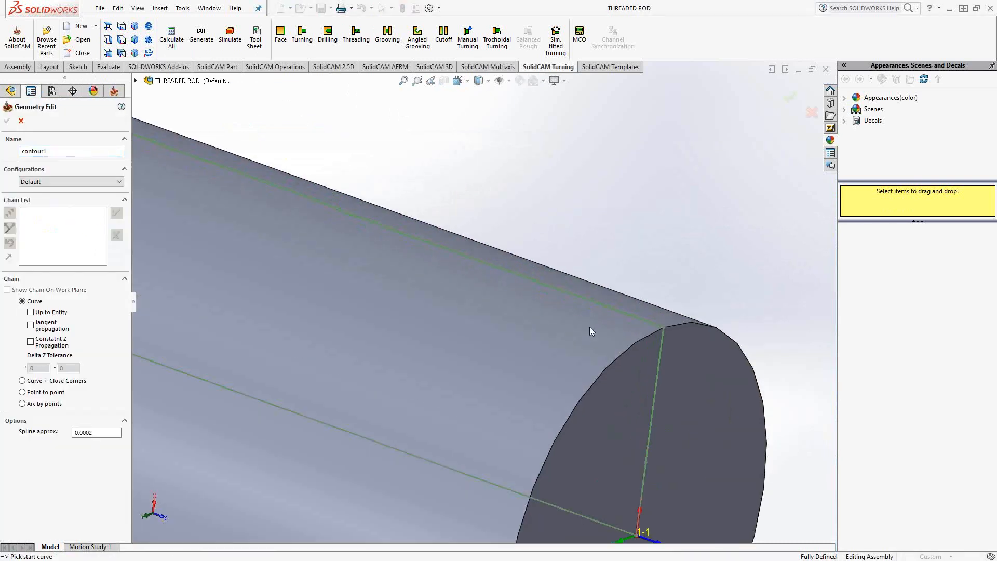
scroll(590, 326, "down", 2)
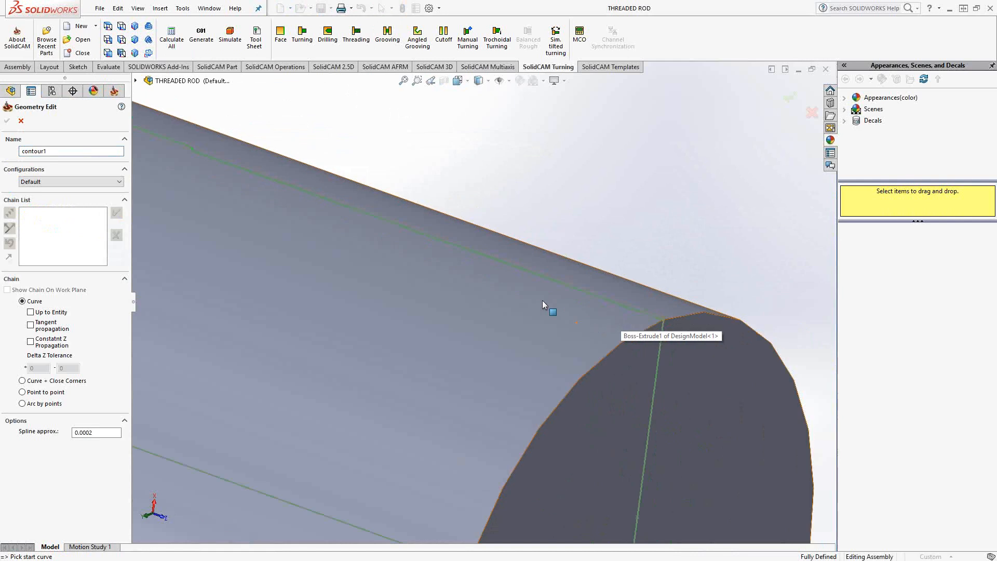
scroll(390, 265, "up", 1)
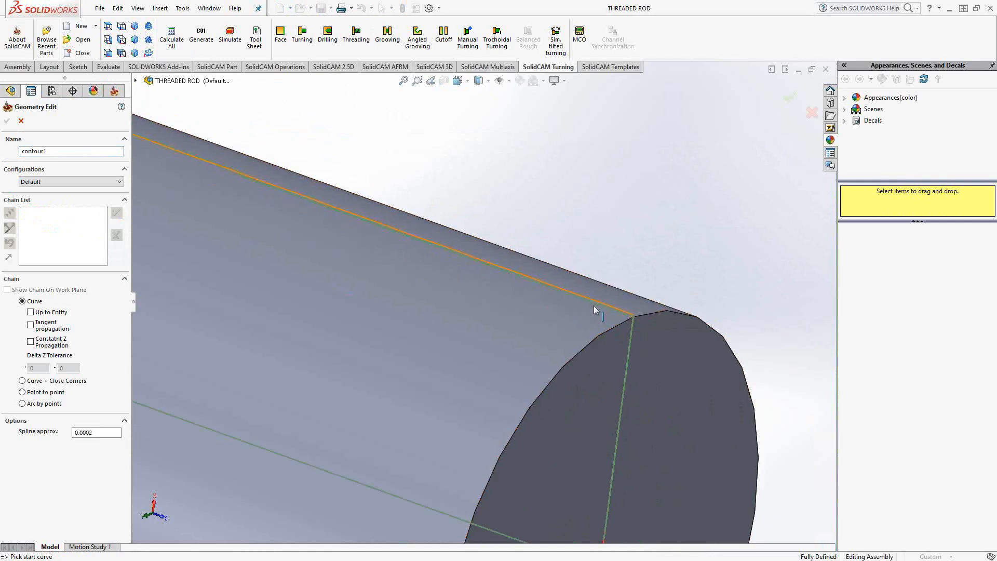
scroll(597, 311, "down", 3)
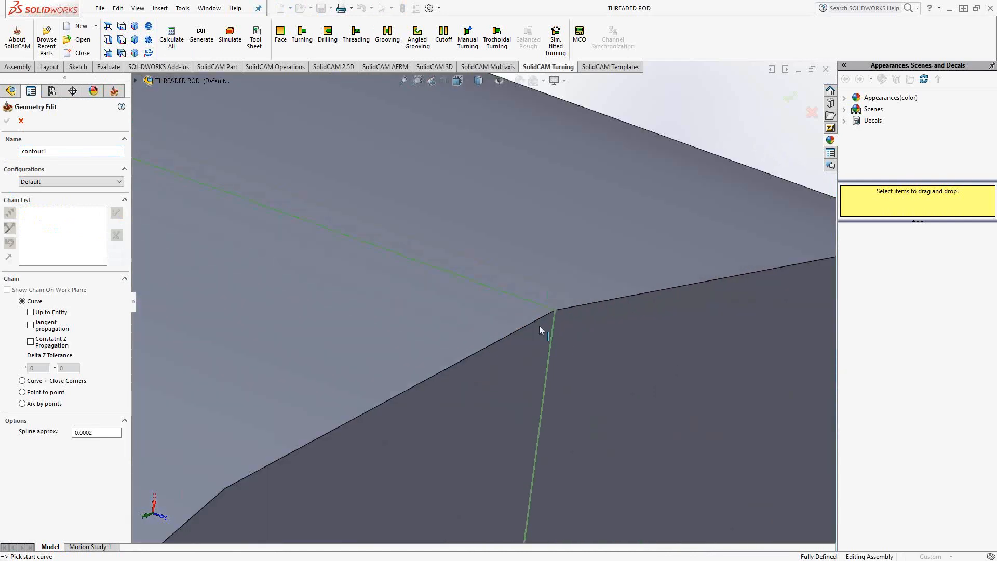
left_click(531, 302)
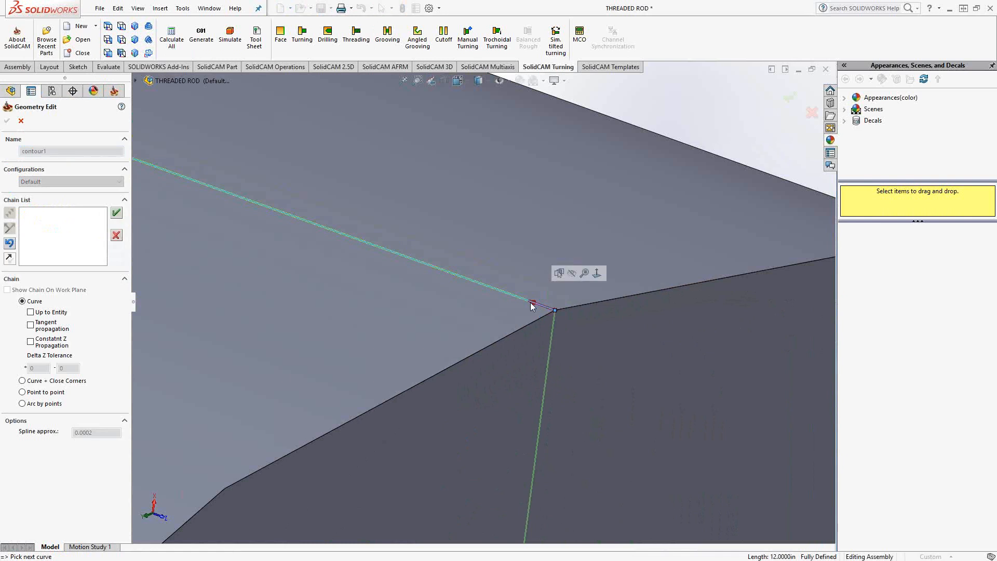
scroll(452, 311, "up", 6)
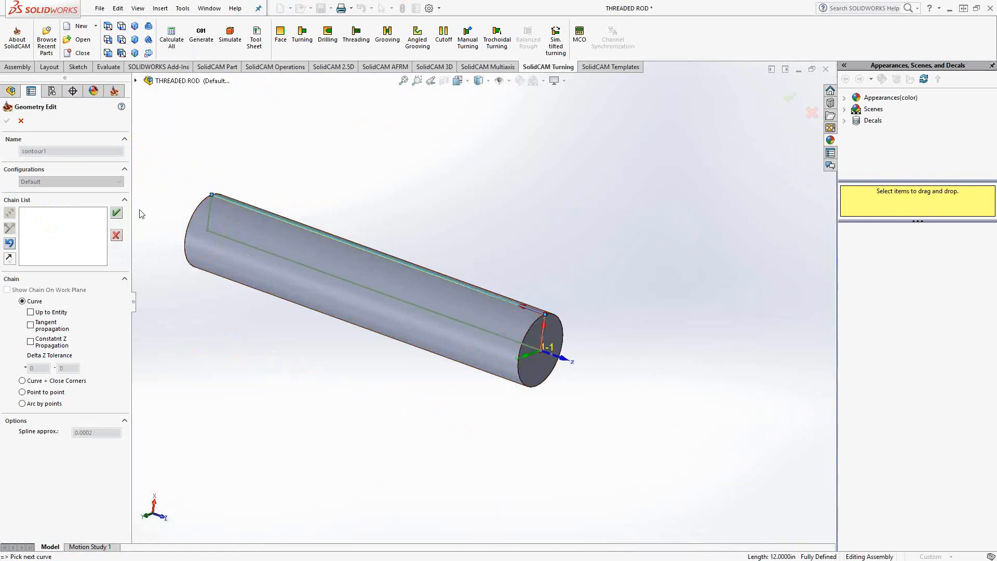
left_click(117, 214)
left_click(7, 121)
- Modify the threading geometry by trimming the end of the chain with an end extension distance of -10.5
left_click(348, 283)
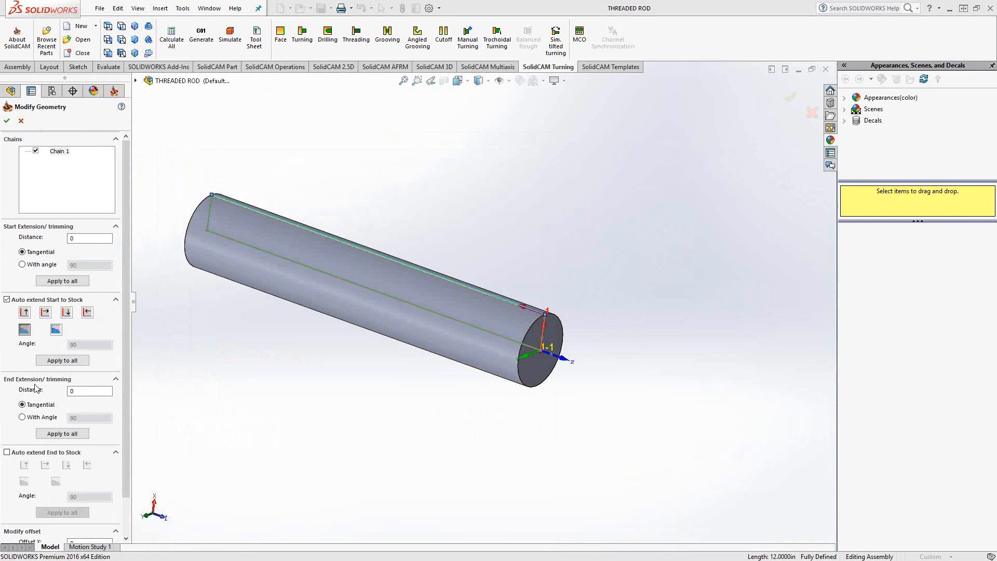
left_click(68, 390)
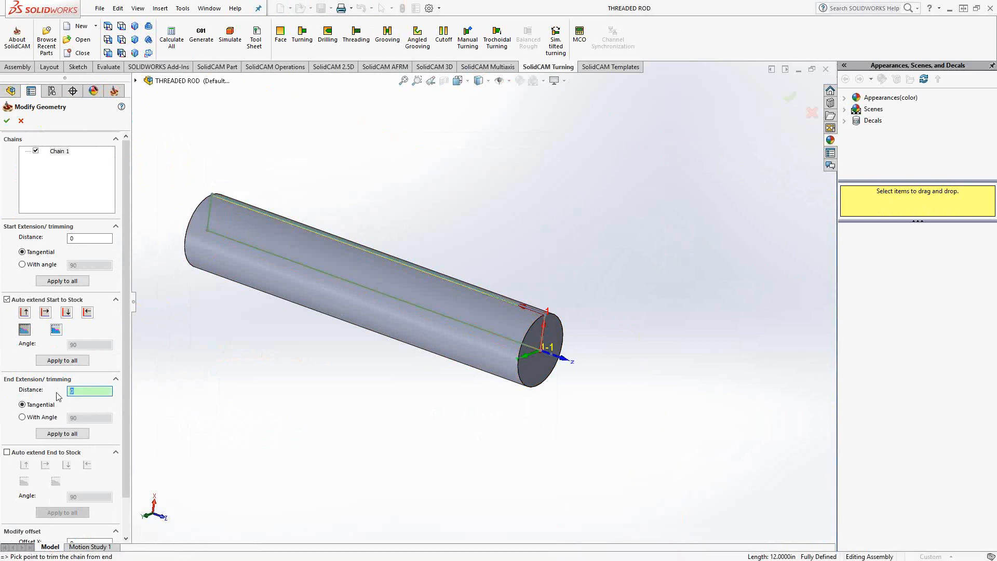
type("-10")
scroll(491, 317, "down", 4)
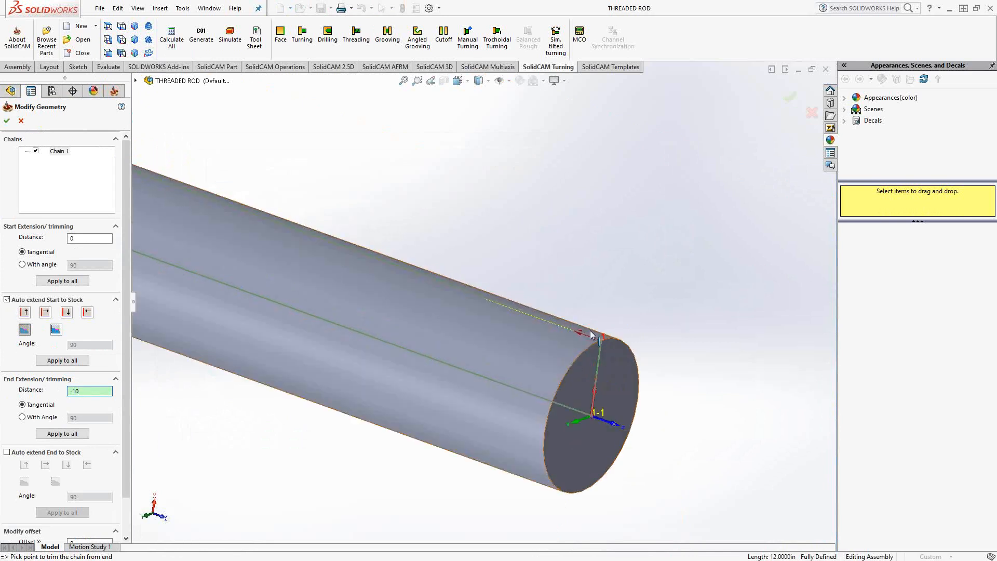
scroll(569, 352, "down", 1)
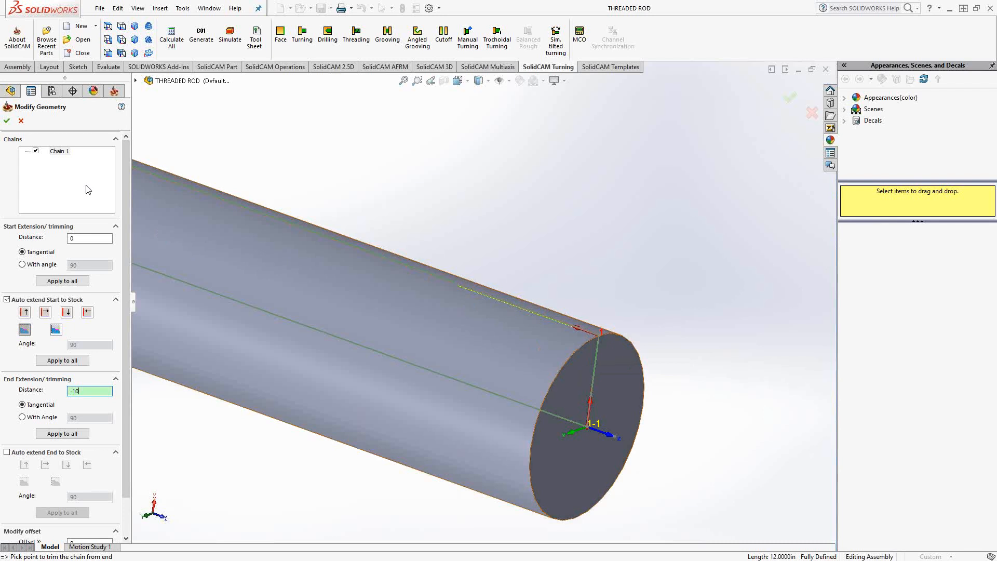
type(".5")
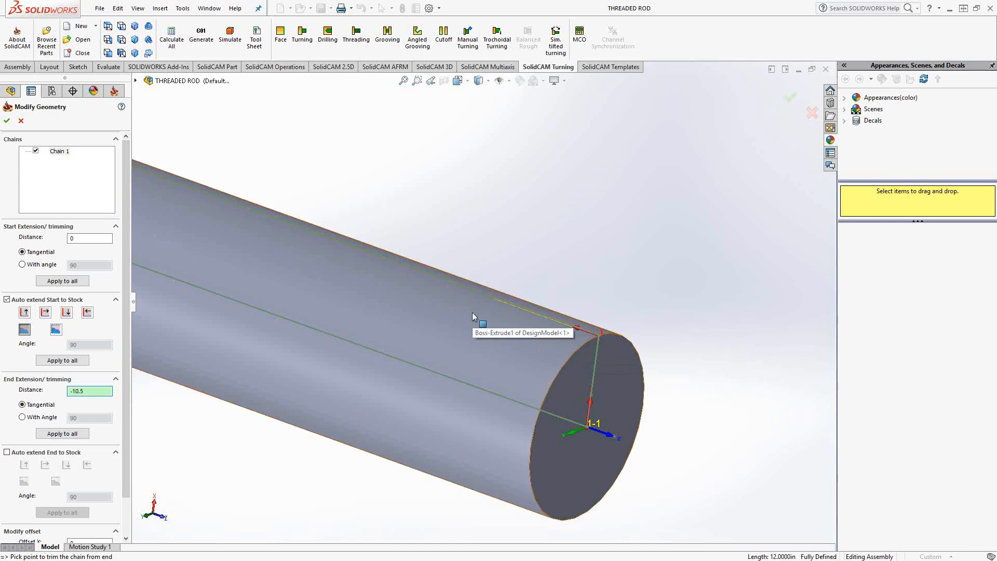
left_click(8, 121)
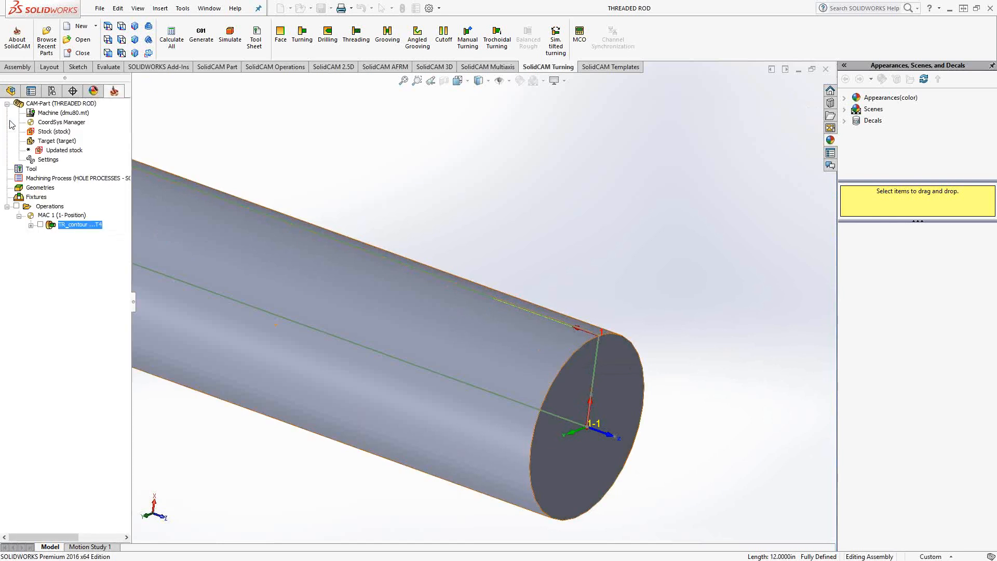
- Examine the Large Threading Tool's insert shapes, thread types and UN thread size table without changing the tool
left_click(185, 198)
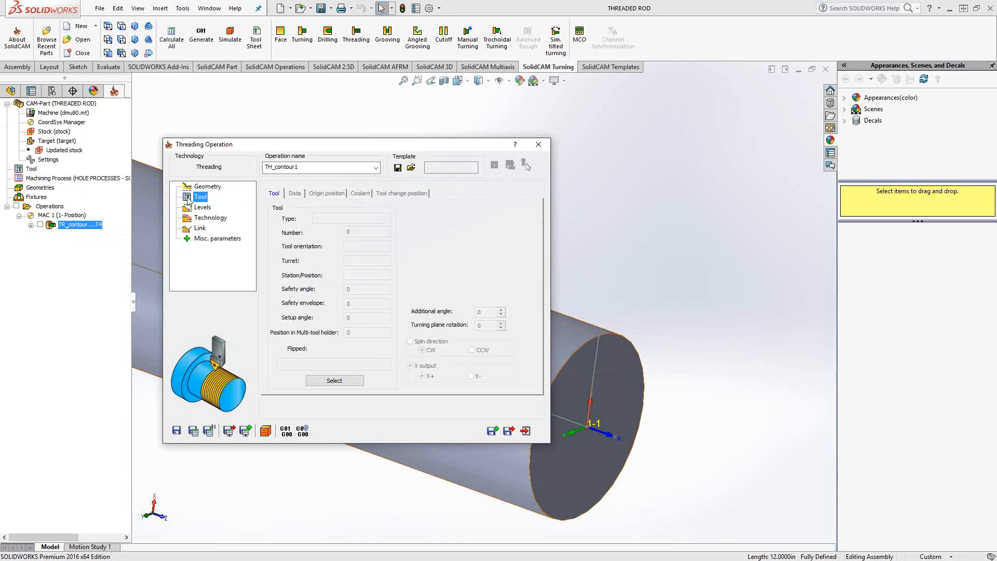
left_click(334, 382)
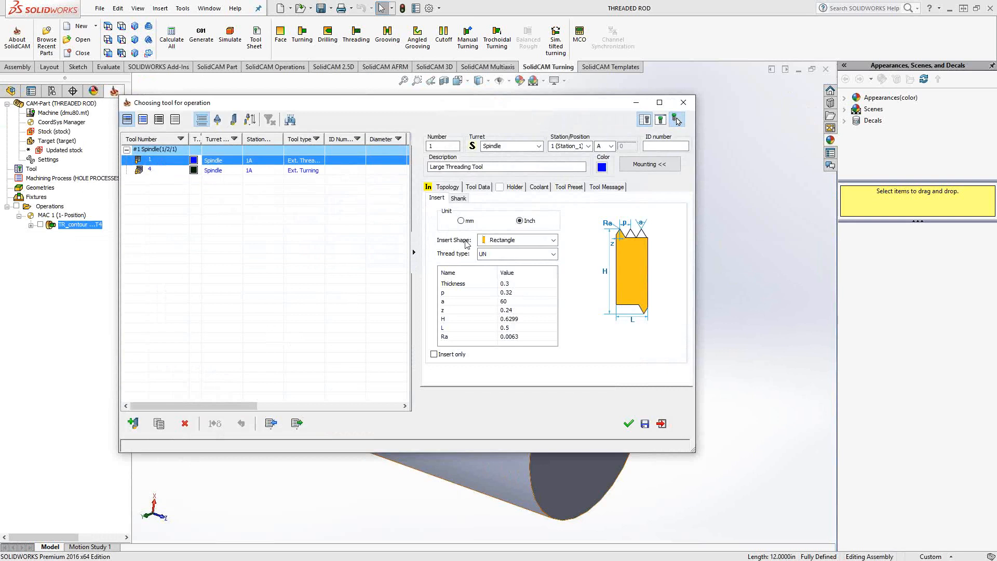
left_click(553, 240)
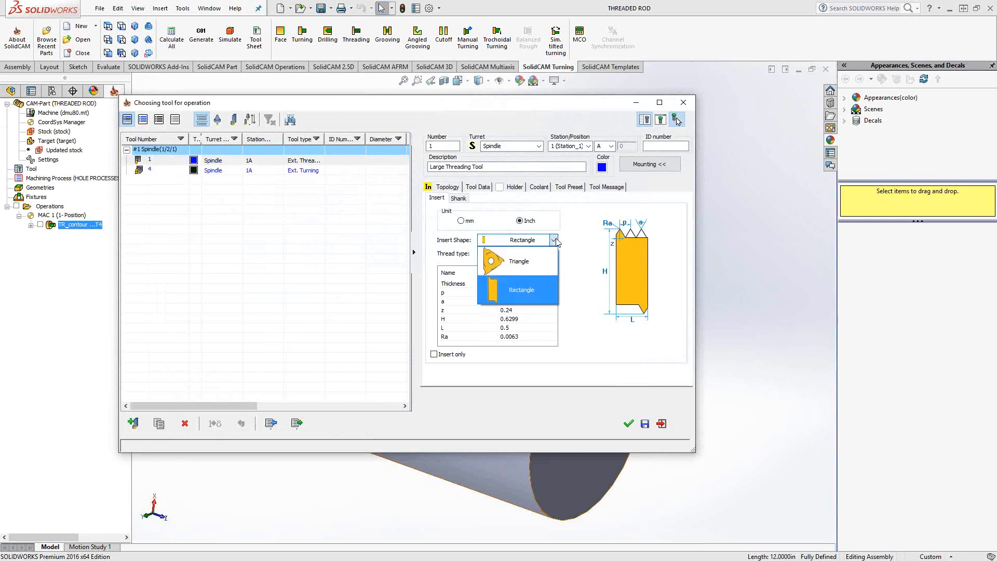
left_click(554, 240)
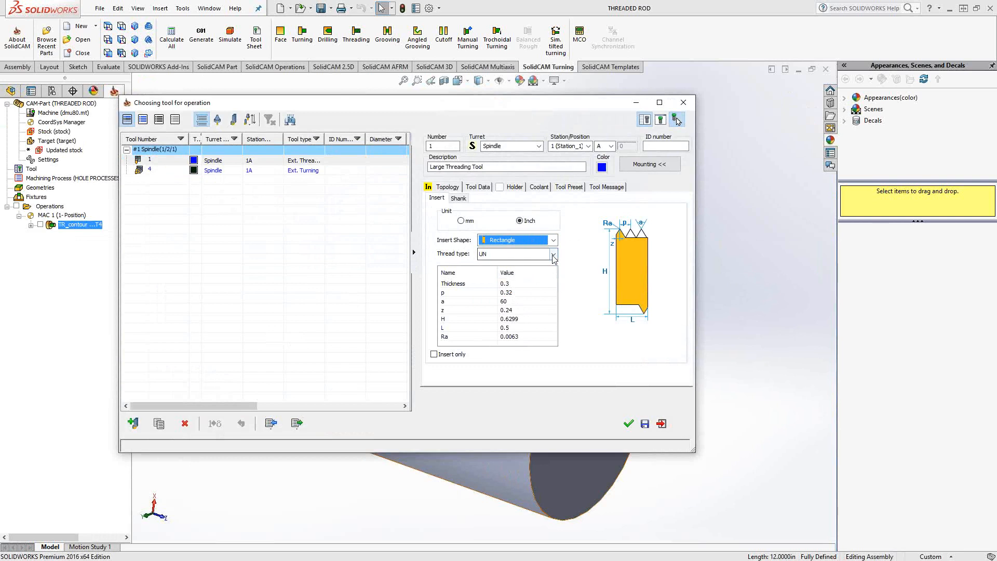
left_click(554, 254)
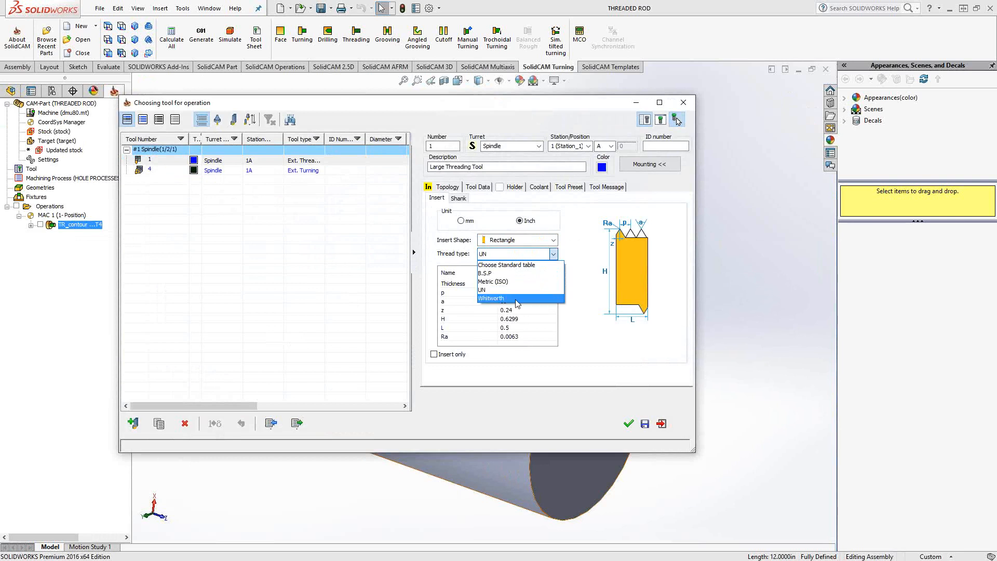
left_click(492, 292)
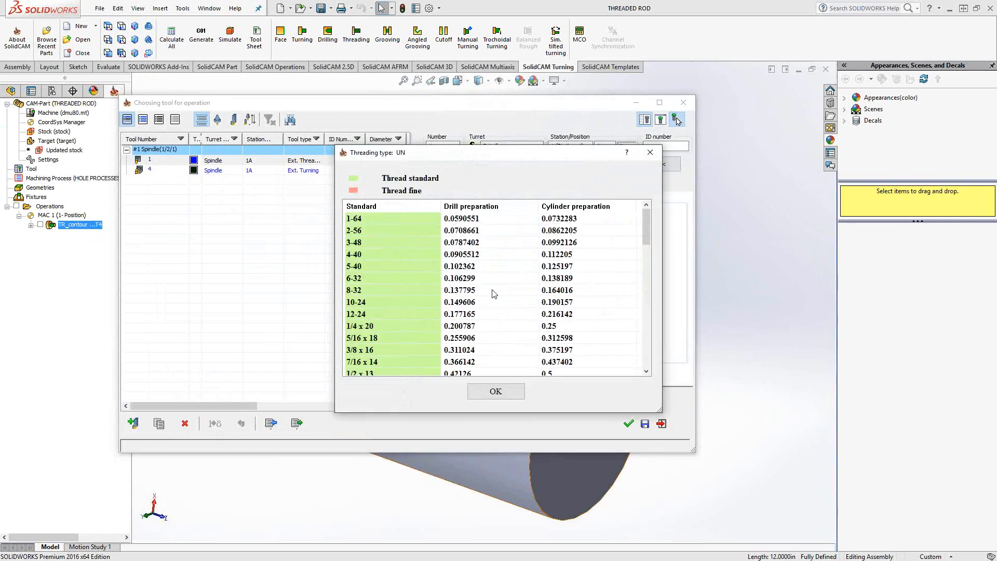
scroll(443, 269, "down", 7)
scroll(444, 266, "up", 7)
left_click(647, 154)
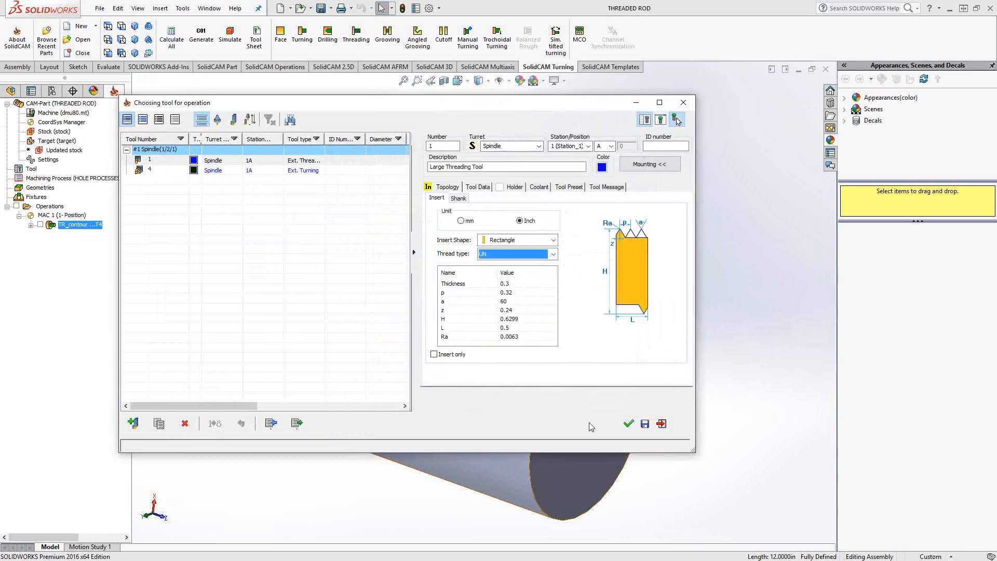
left_click(661, 424)
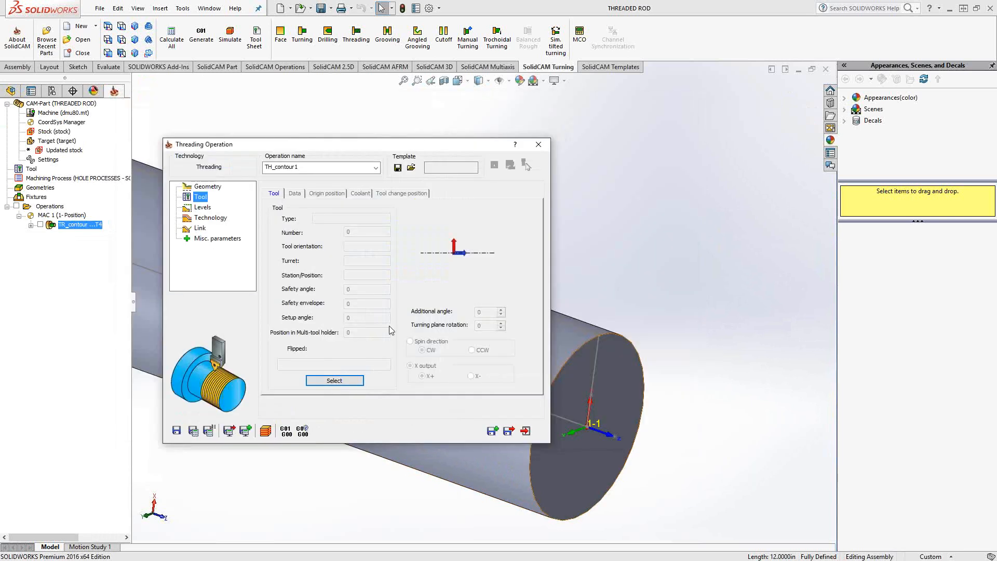
- Assign tool 1, Large Threading Tool, to the operation, orient it upright above the rod and preview it with Visual tool
left_click(352, 380)
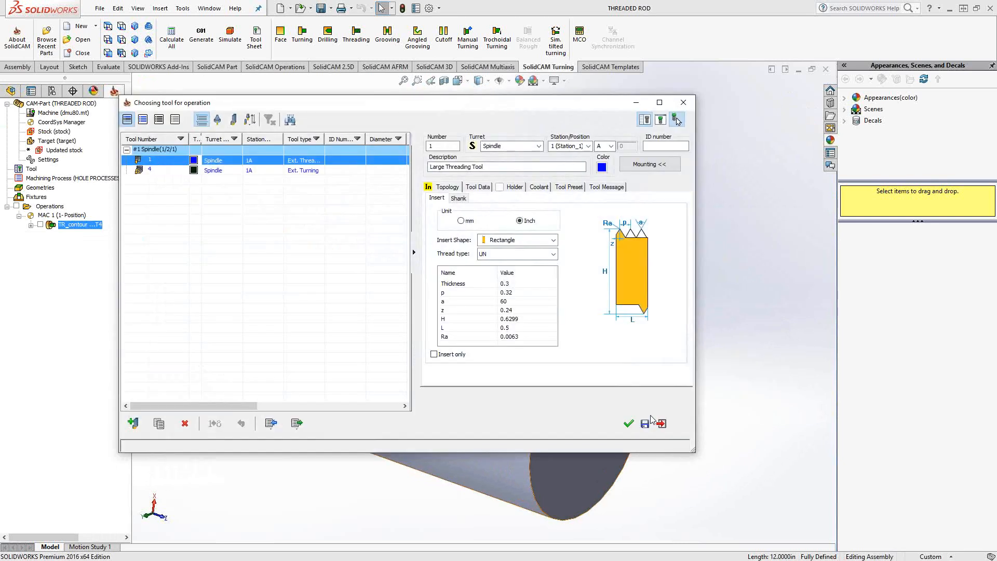
left_click(629, 423)
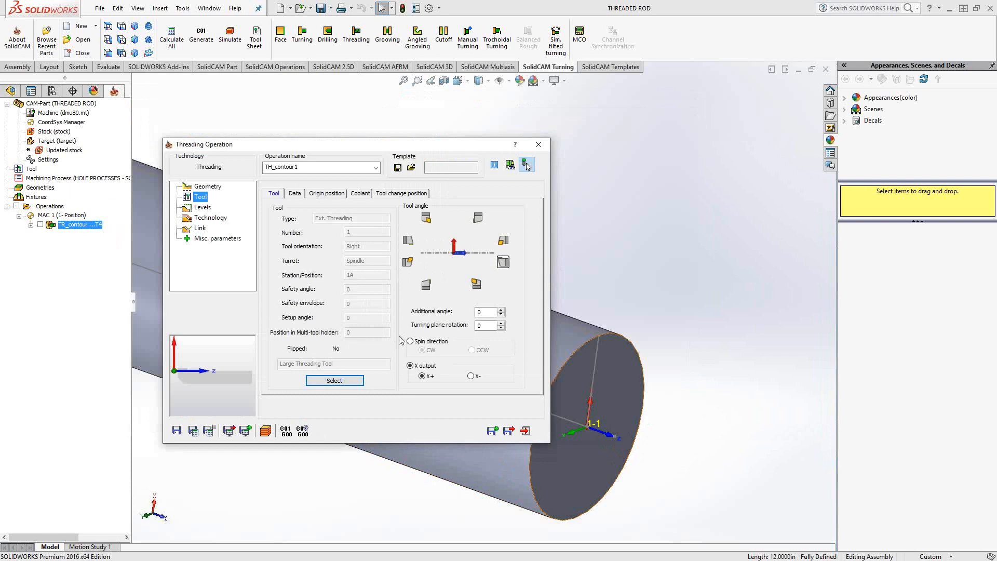
left_click(501, 264)
left_click(476, 221)
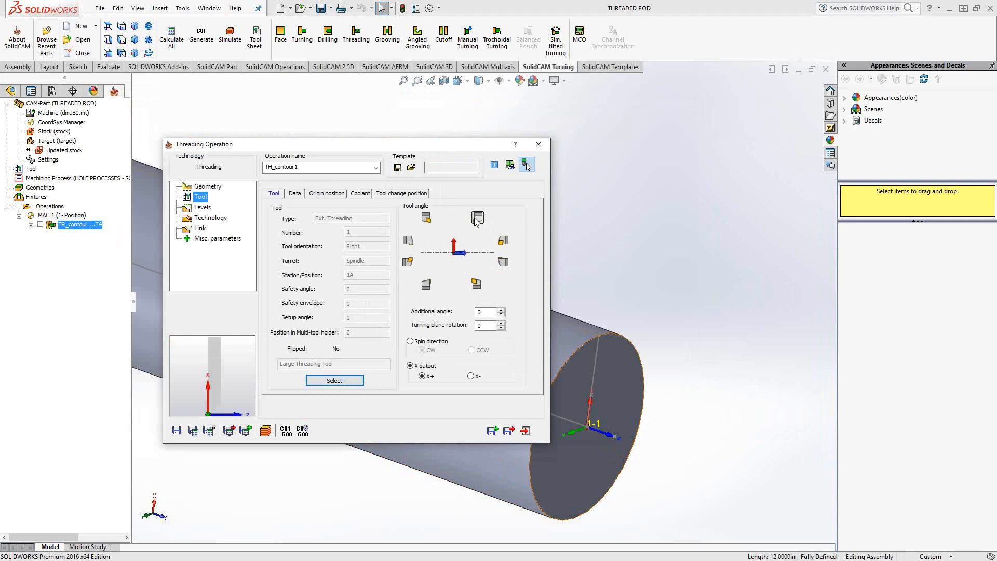
left_click(526, 166)
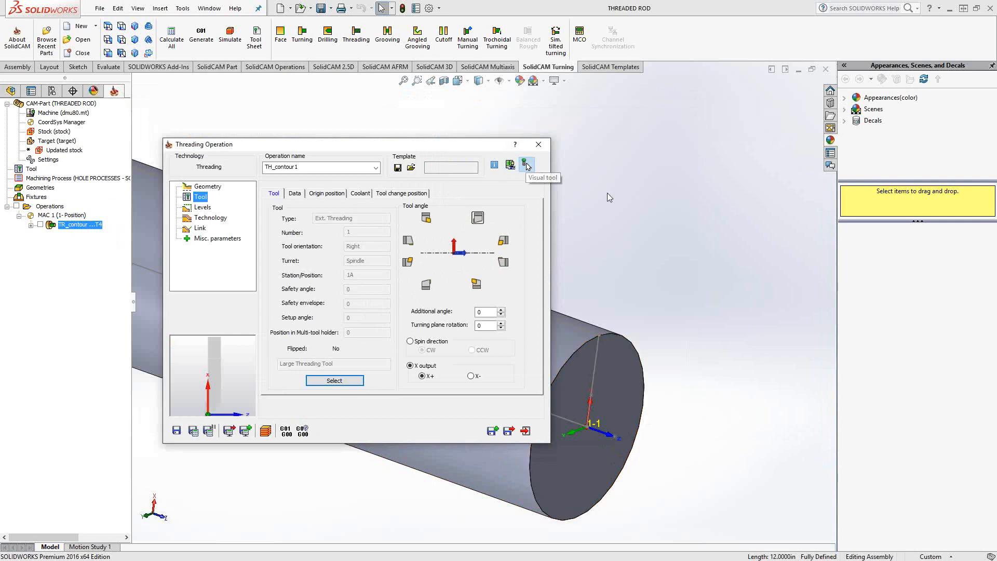
middle_click_drag(653, 270, 650, 225)
- Review the operation's safety distance, step down, single and multiple work types and number of starts option
left_click(201, 207)
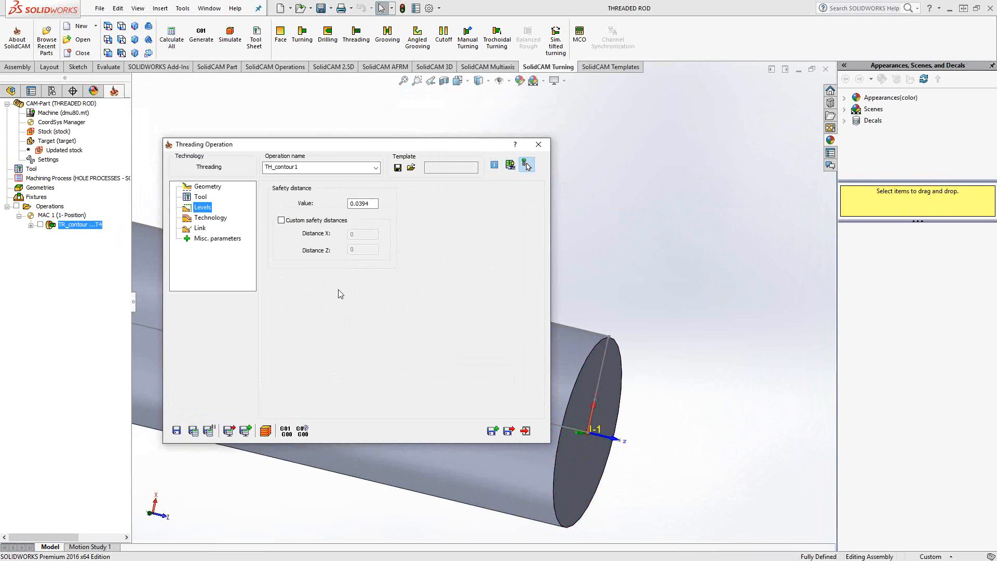
left_click(210, 217)
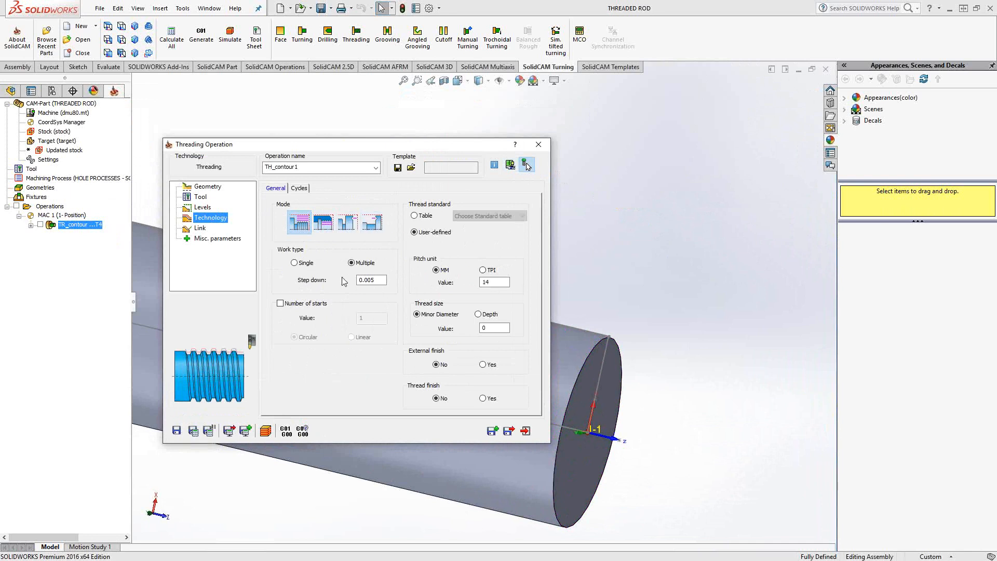
left_click_drag(378, 281, 348, 280)
left_click(294, 263)
left_click(352, 263)
left_click(281, 304)
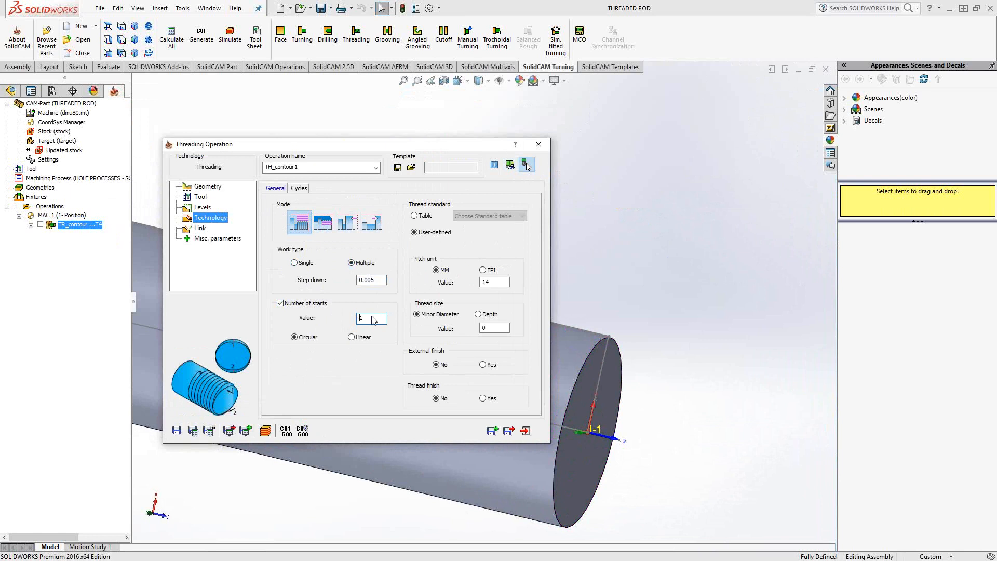
left_click(280, 304)
left_click(281, 304)
left_click(281, 304)
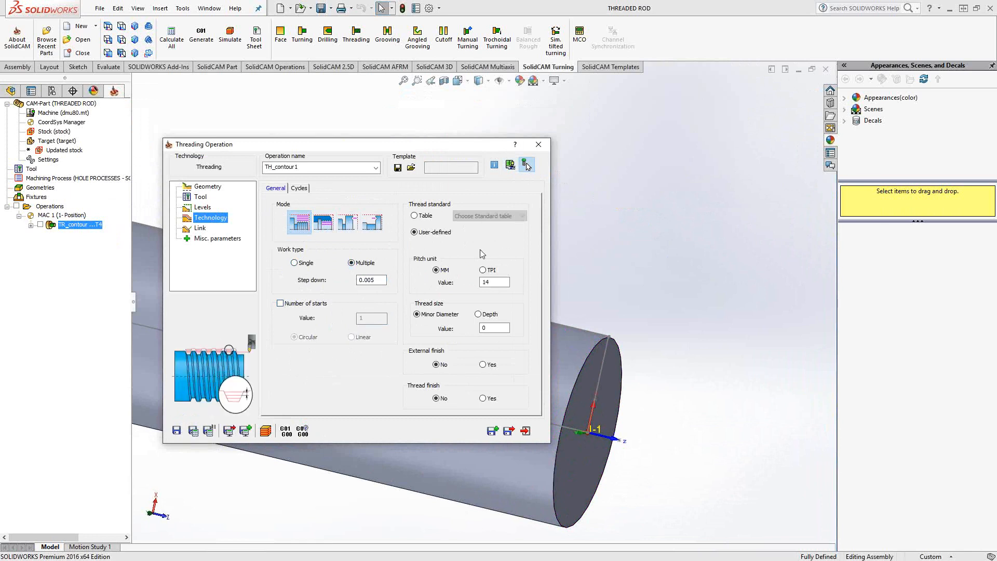
- Take the thread standard from the UN table, choosing the 2 1/4 x 4 1/2 thread size
left_click(414, 215)
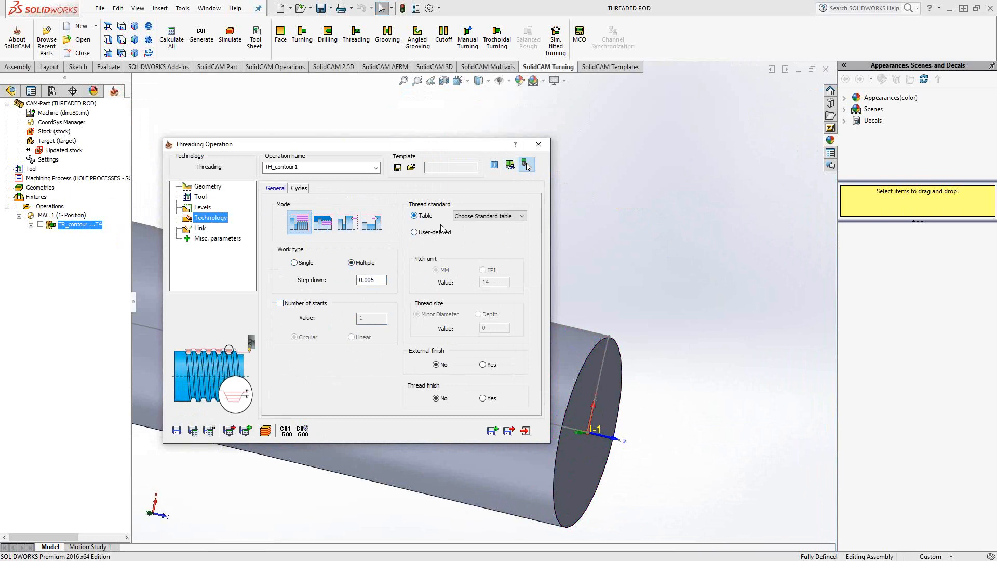
left_click(522, 216)
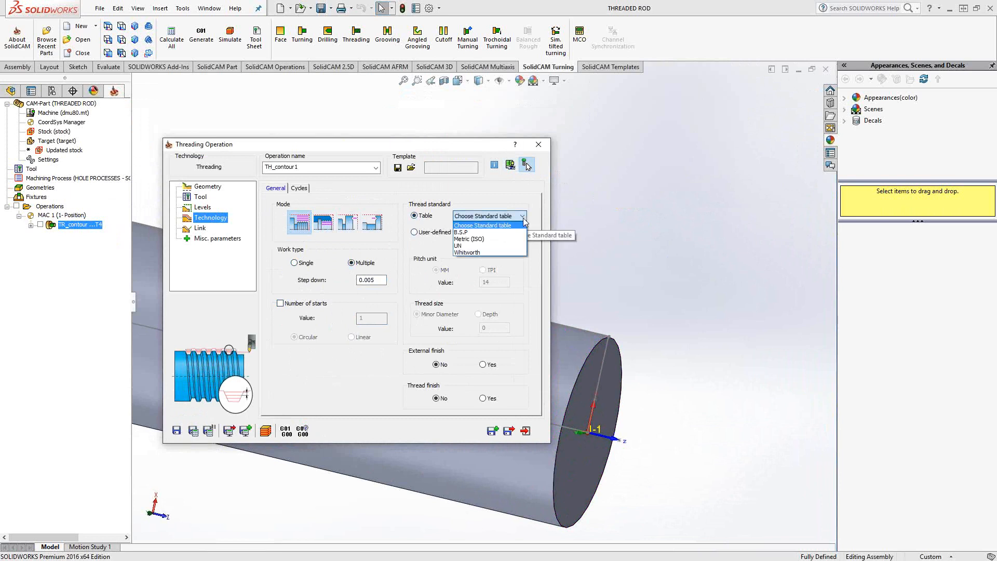
left_click(462, 245)
scroll(408, 266, "down", 7)
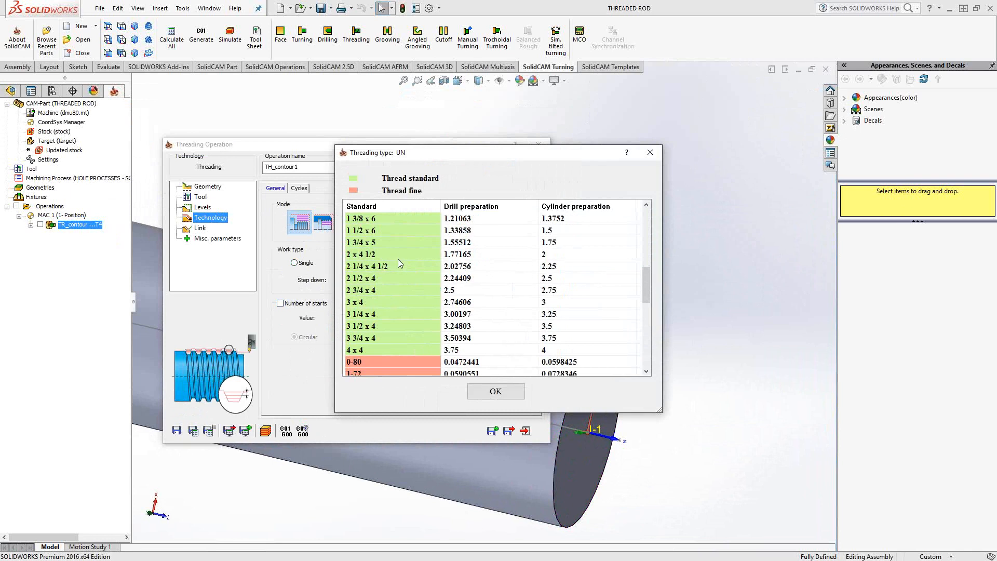
left_click(373, 267)
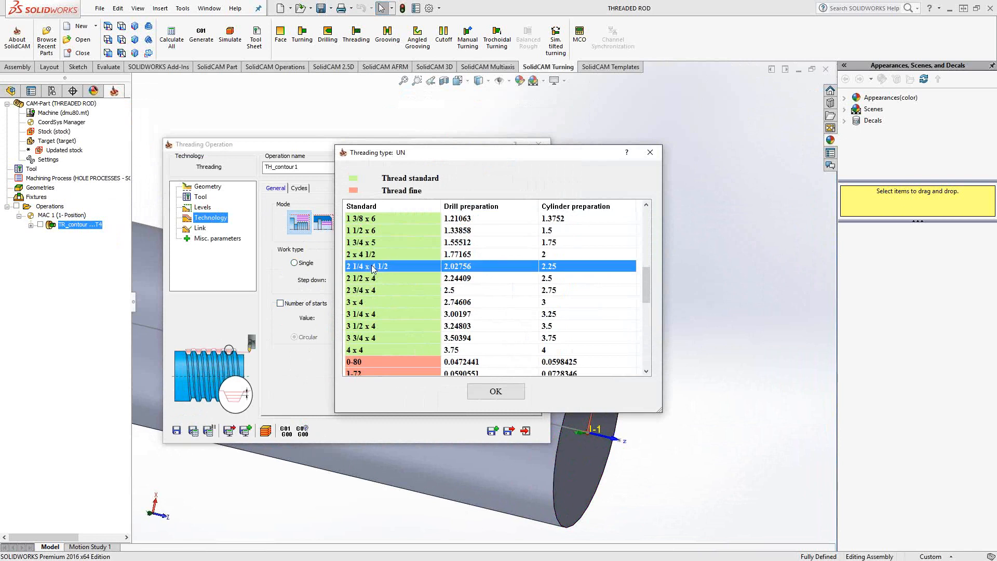
left_click(510, 395)
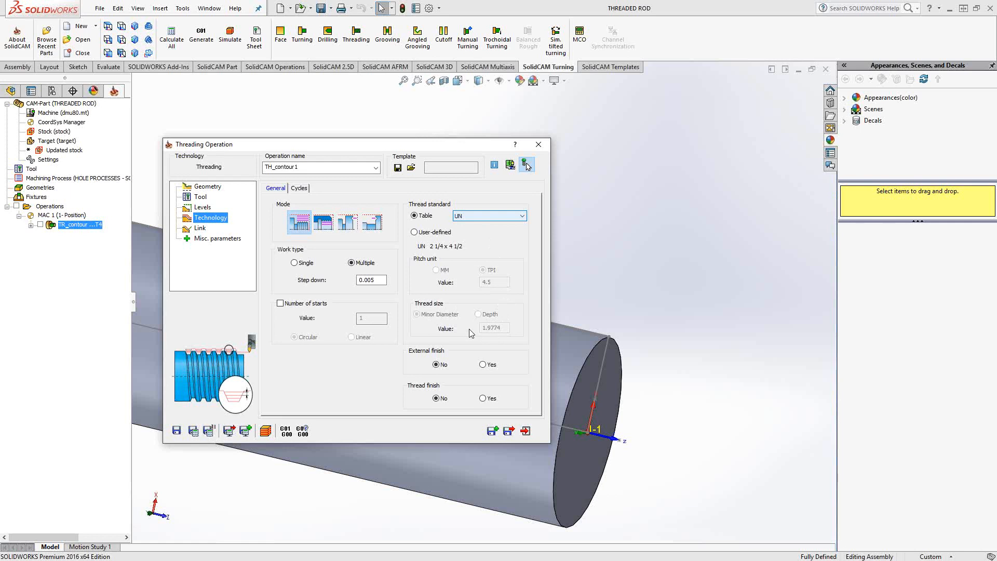
- Review the user-defined thread standard with its pitch unit and thread size fields, toggling between it and the table option
left_click(414, 232)
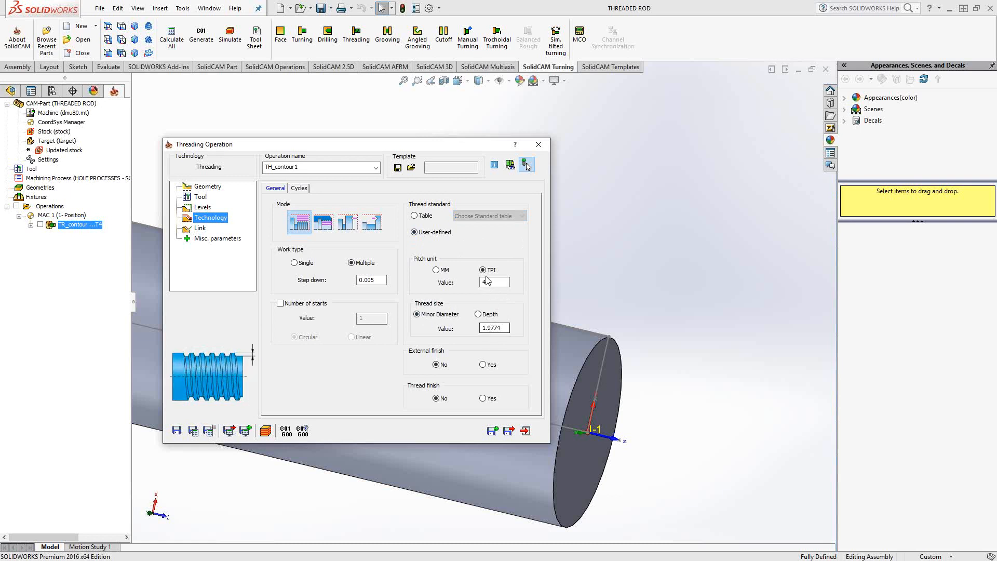
left_click(414, 216)
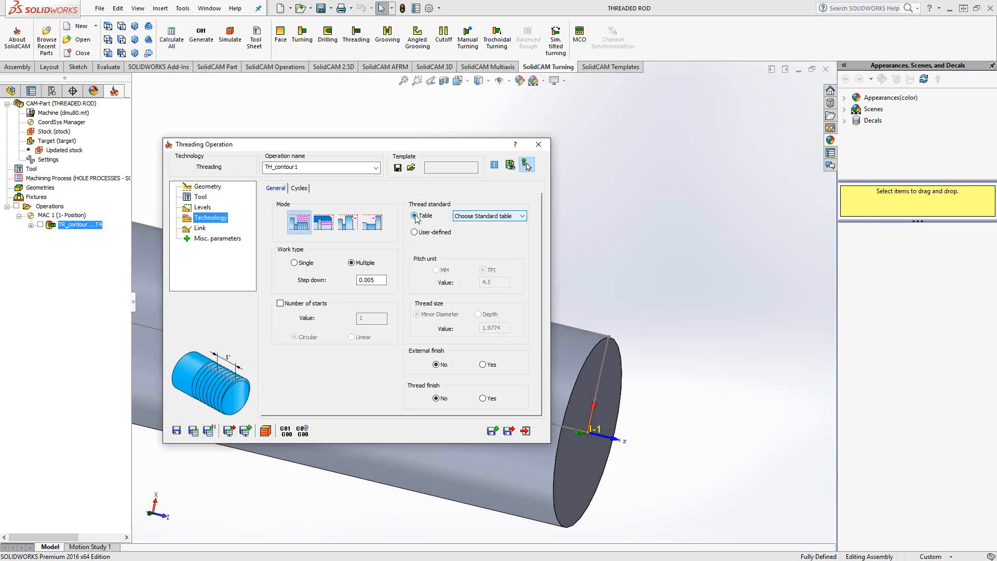
left_click(415, 233)
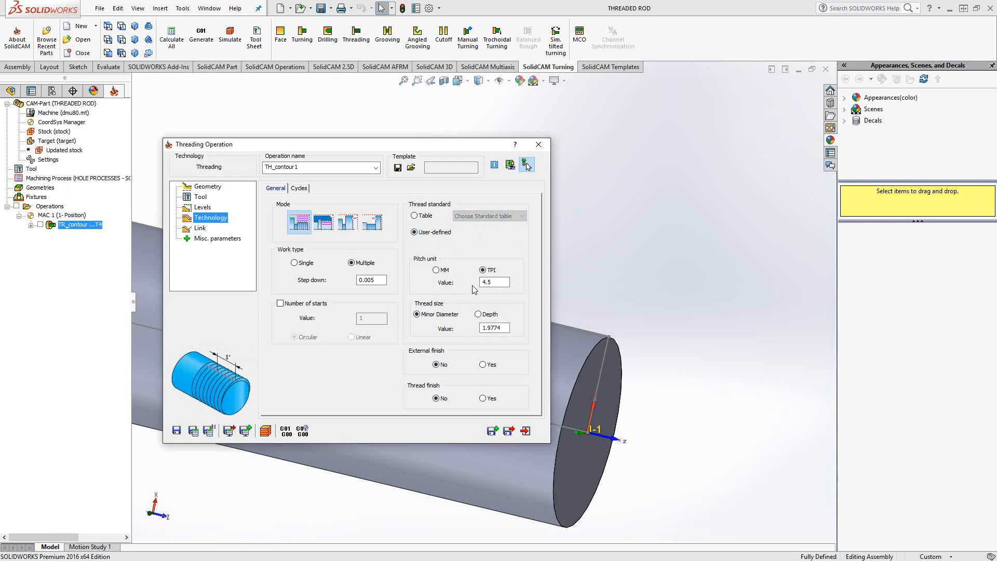
- Return the thread standard to the table option and reselect UN 2 1/4 x 4 1/2
left_click(415, 216)
left_click(488, 216)
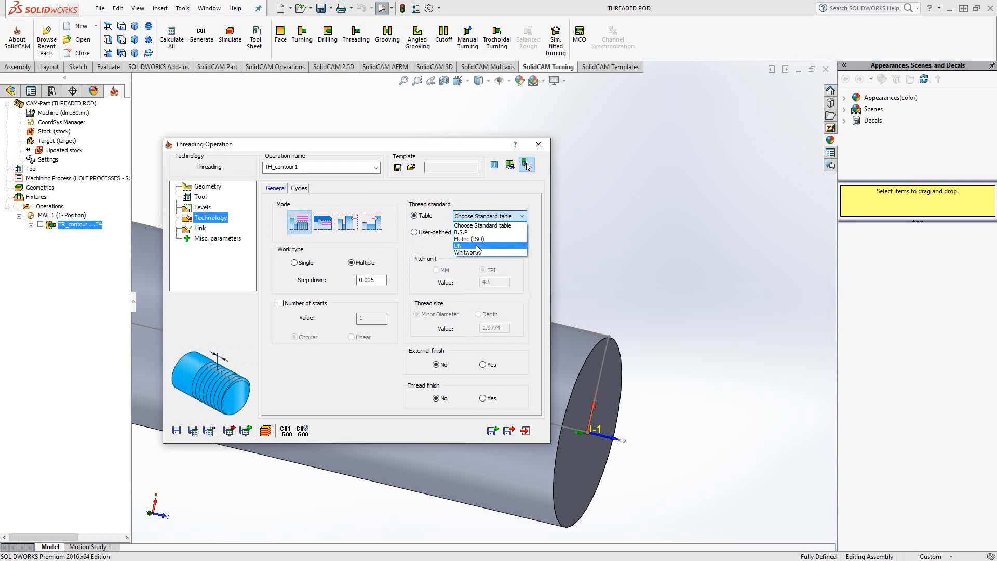
left_click(477, 246)
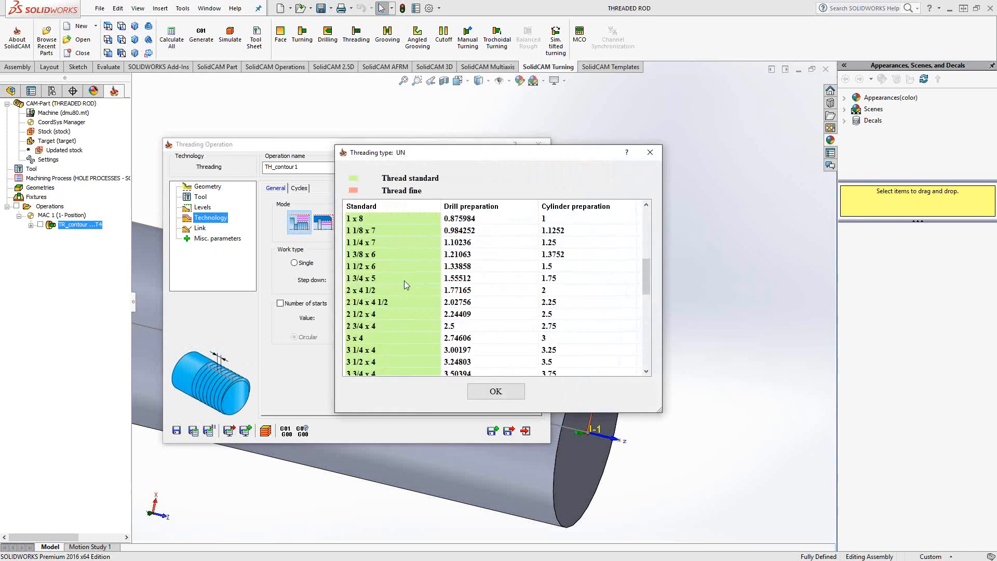
left_click(384, 302)
left_click(493, 394)
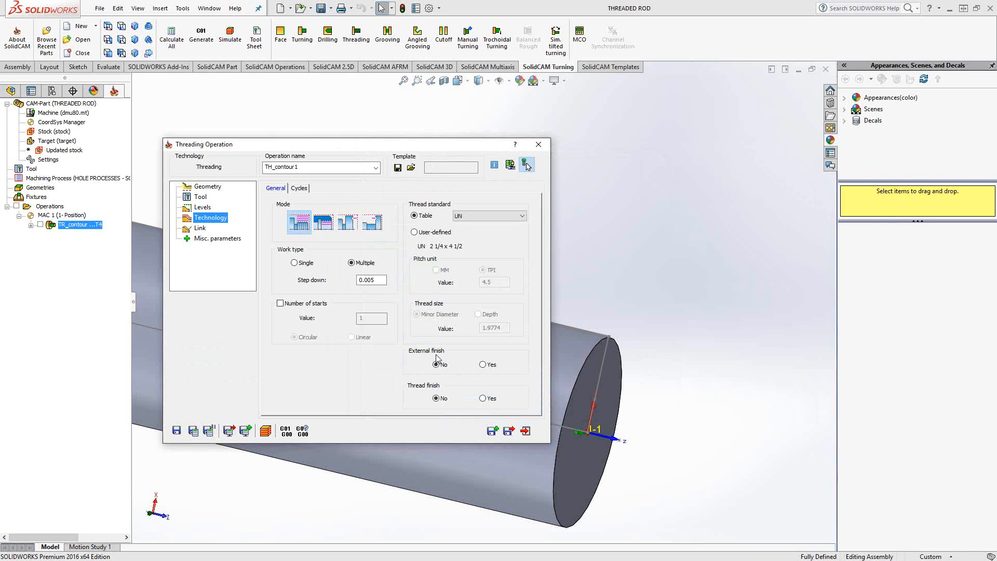
- Check the threading cycle types, then save and calculate the operation and close it
mouse_move(486, 366)
left_click(300, 188)
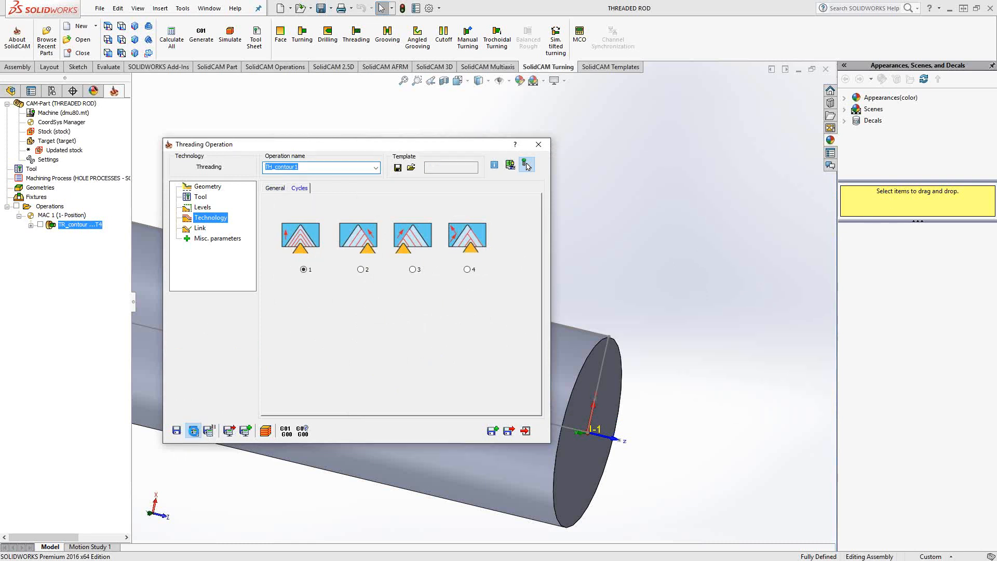
left_click(194, 430)
left_click(523, 431)
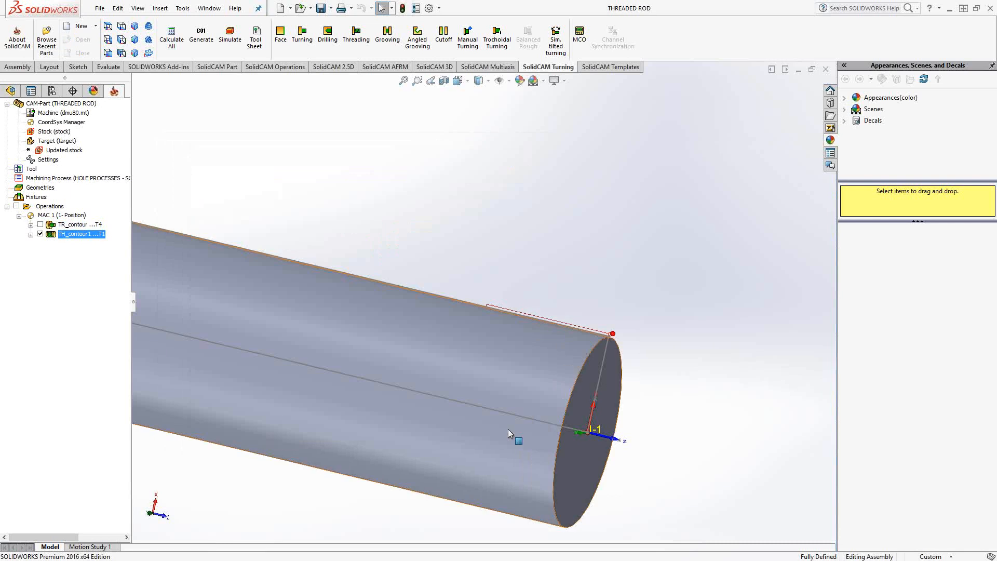
- Simulate the threading operation in Turning mode and inspect the cut thread profile
right_click(85, 235)
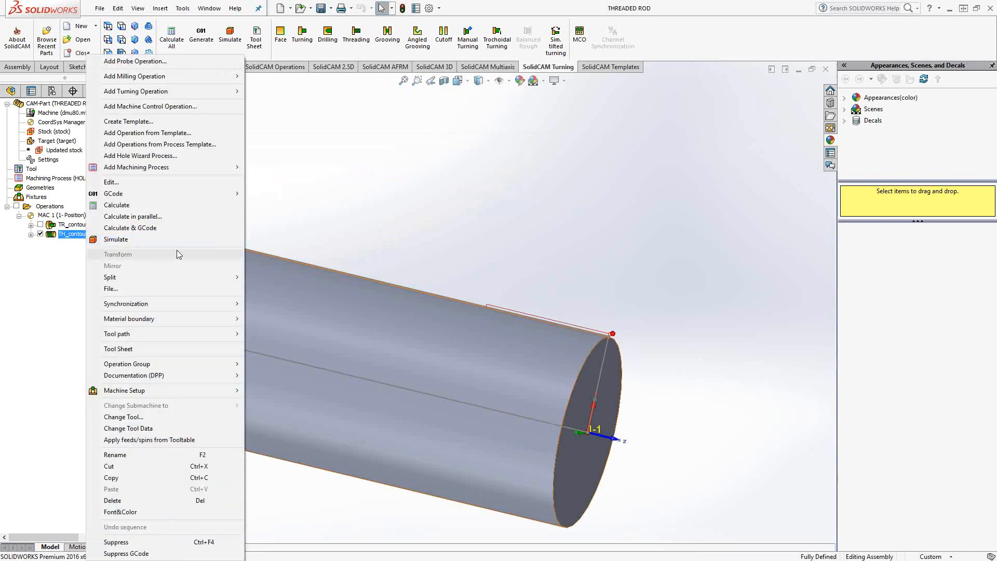
left_click(158, 240)
left_click(167, 204)
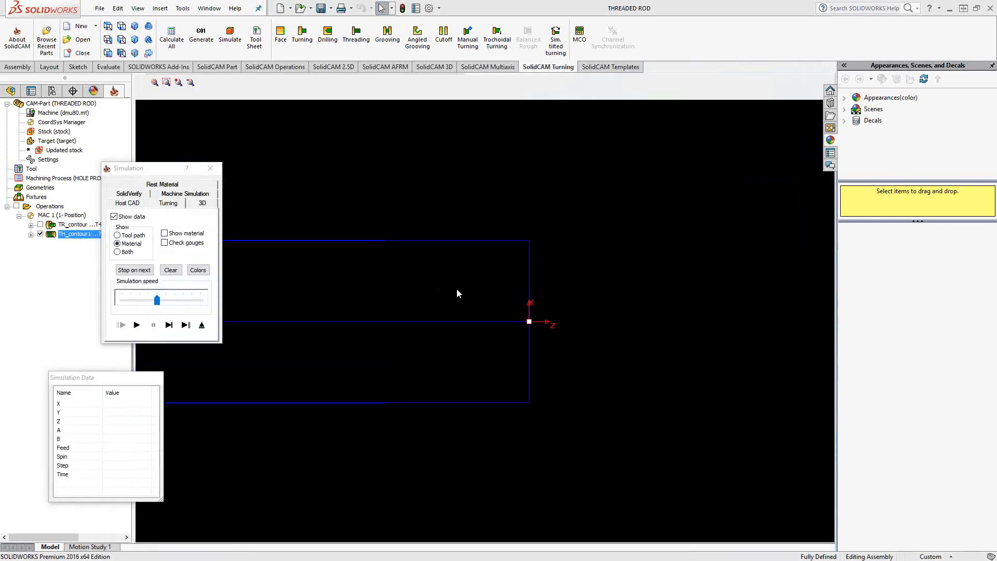
left_click(137, 324)
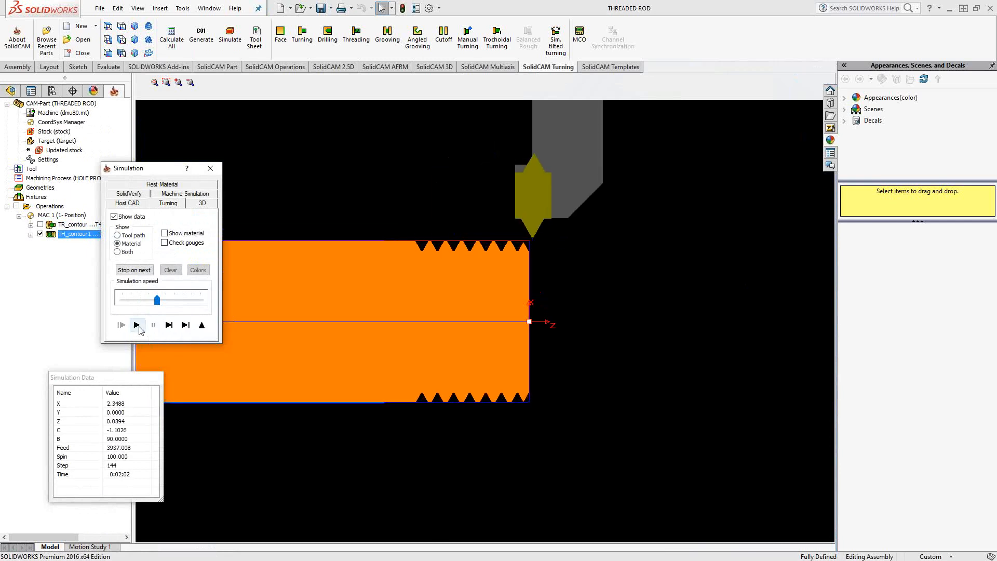
scroll(521, 263, "up", 5)
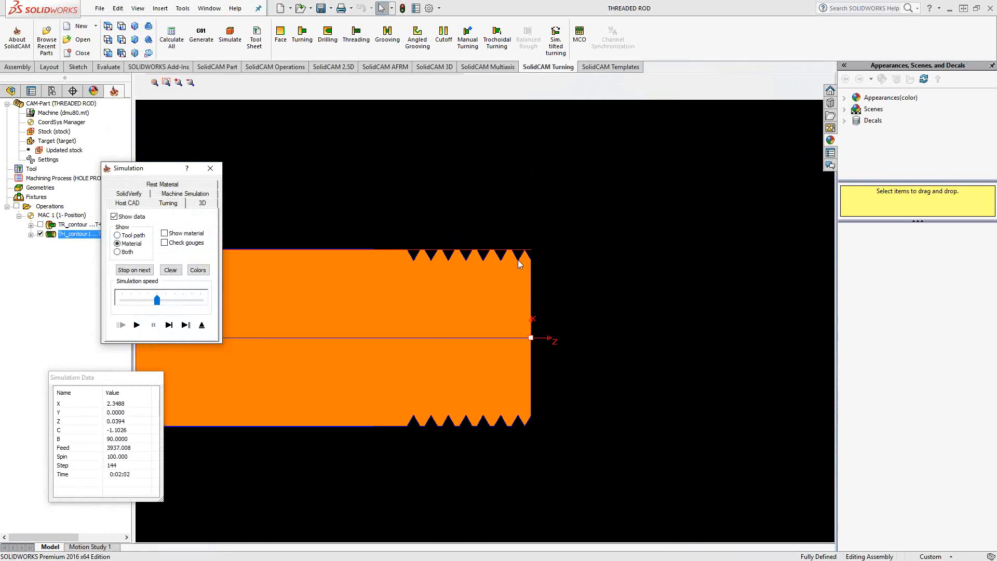
- Run the SolidVerify simulation at maximum speed, inspect the threaded end of the rod in 3D and exit the simulation
left_click(131, 196)
left_click_drag(581, 355, 410, 378)
left_click(137, 326)
left_click_drag(156, 300, 200, 300)
left_click(137, 326)
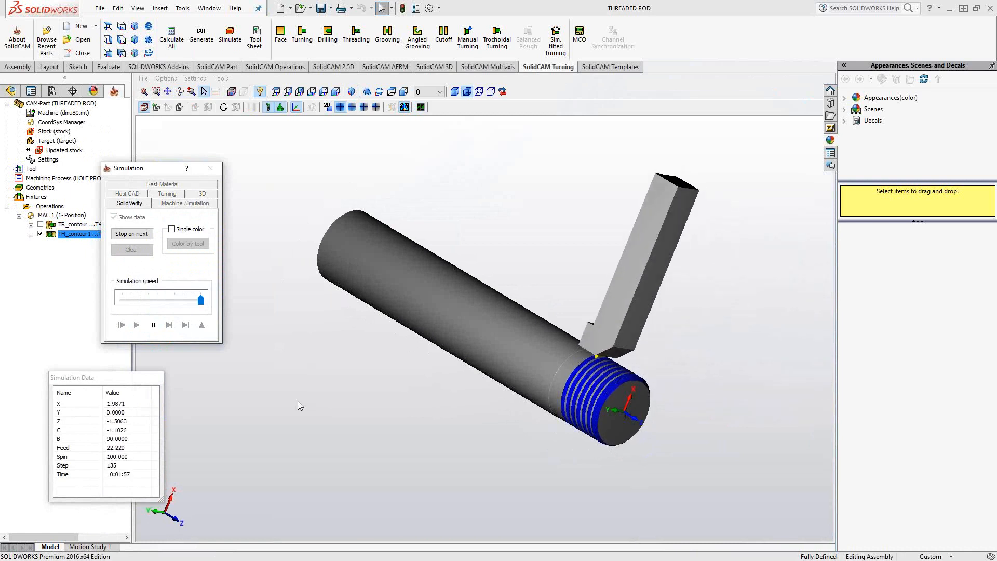
middle_click_drag(602, 385, 615, 406)
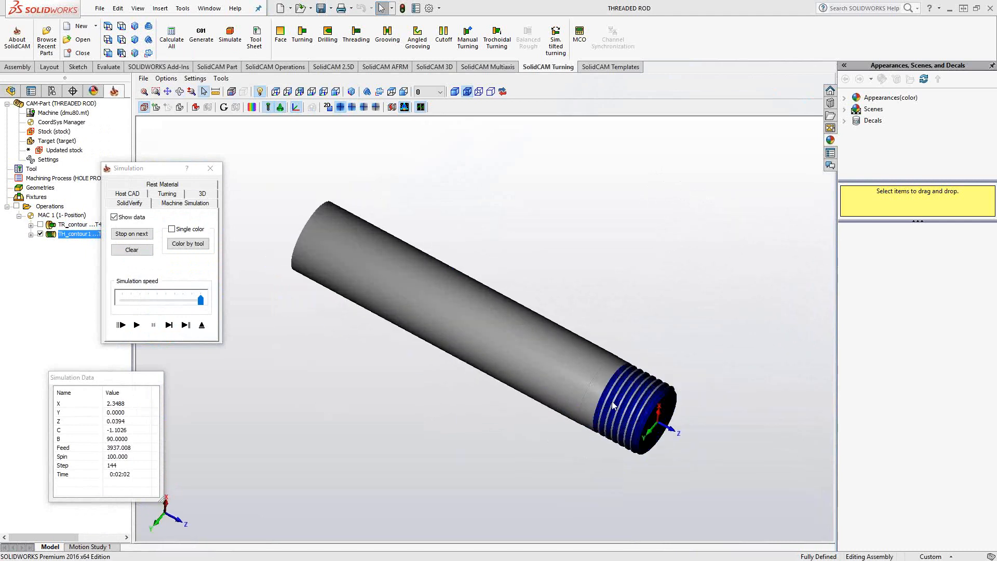
left_click(201, 324)
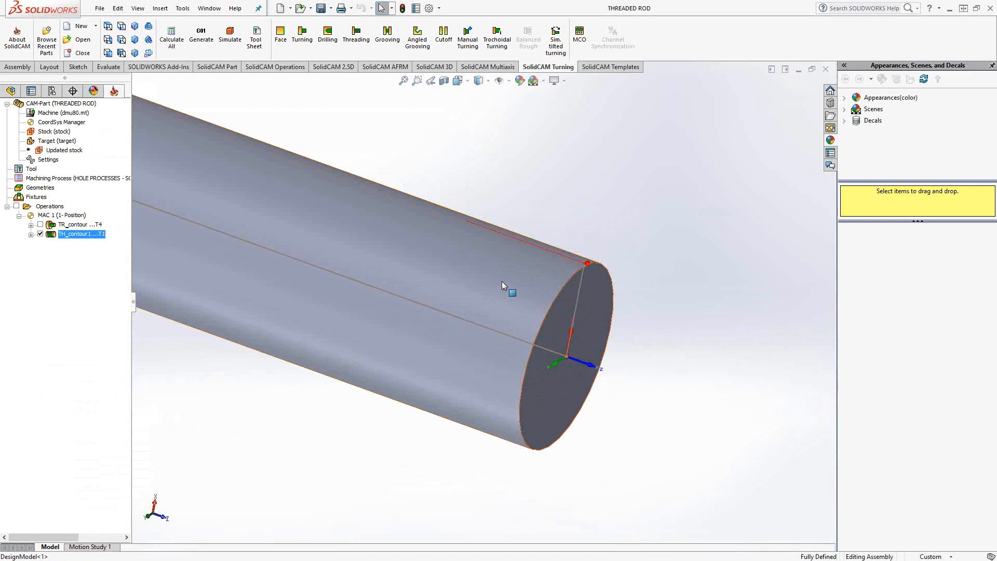
- Modify the threading geometry by disabling auto extend start to stock and setting the start extension distance to 0.1
left_click(41, 234)
double_click(72, 234)
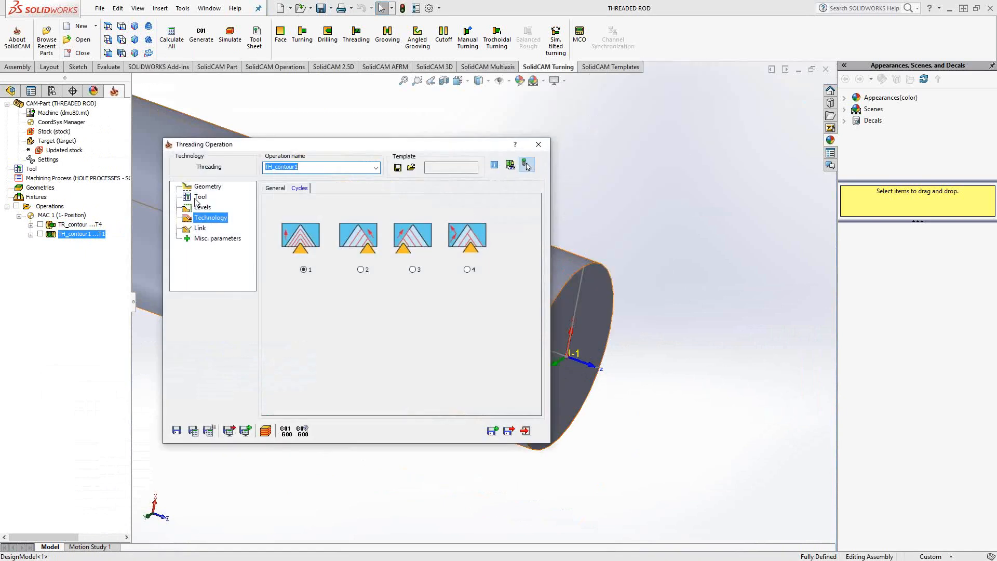
left_click(336, 282)
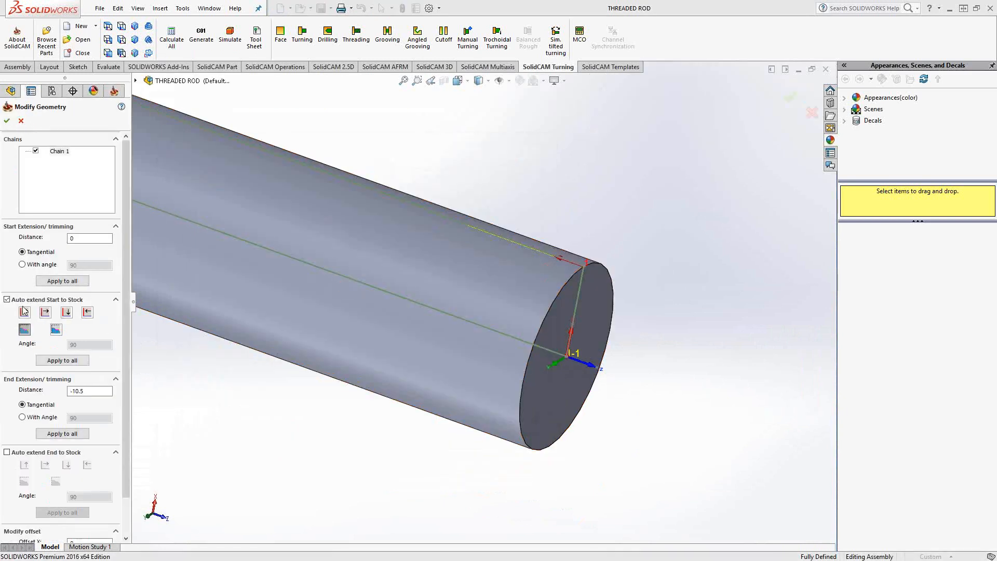
left_click(7, 299)
left_click(83, 239)
type("-1")
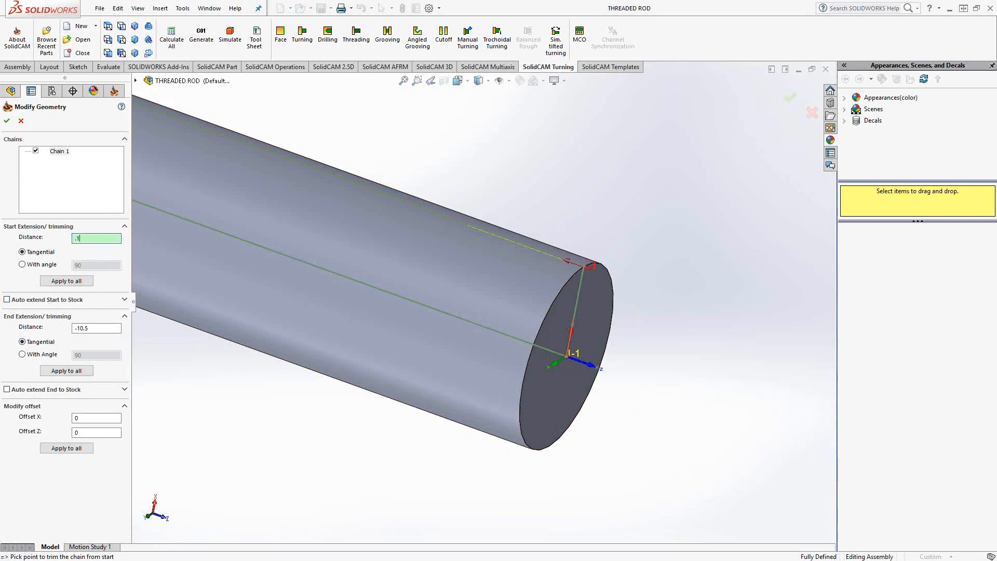
left_click(7, 121)
- Save and recalculate the threading operation, close it and inspect the tool path start at the rod's end face
left_click(194, 430)
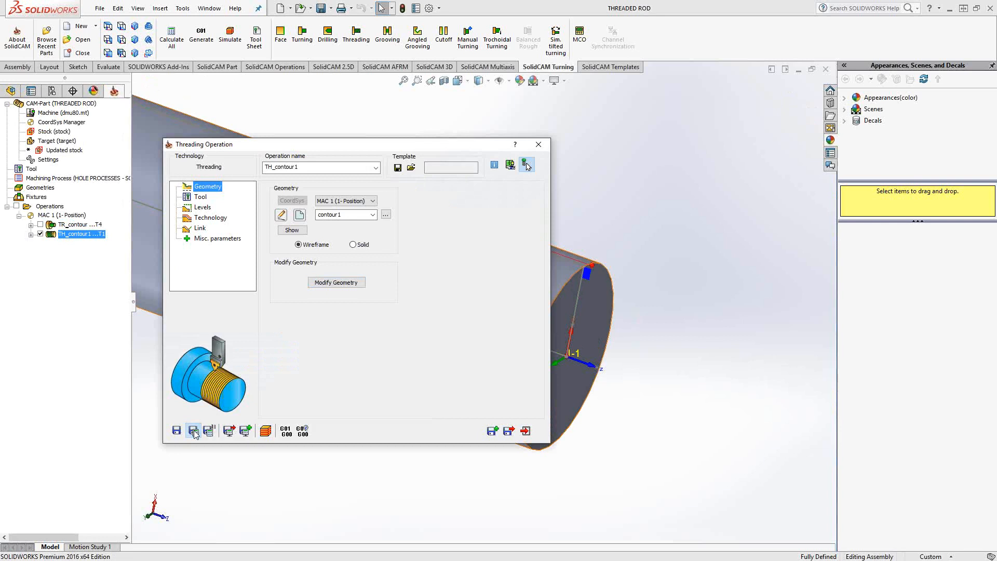
left_click(525, 430)
scroll(597, 282, "down", 5)
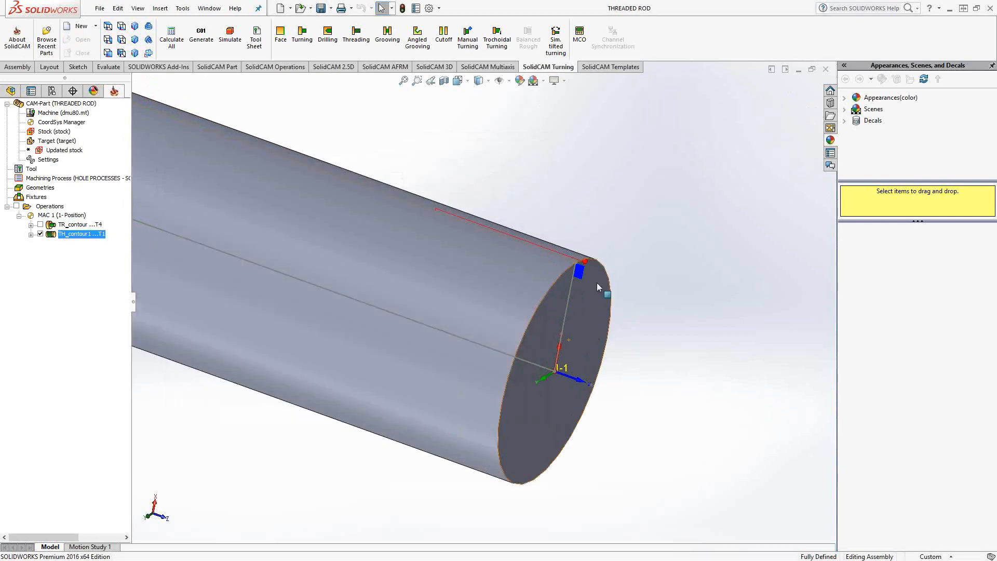
scroll(531, 258, "down", 2)
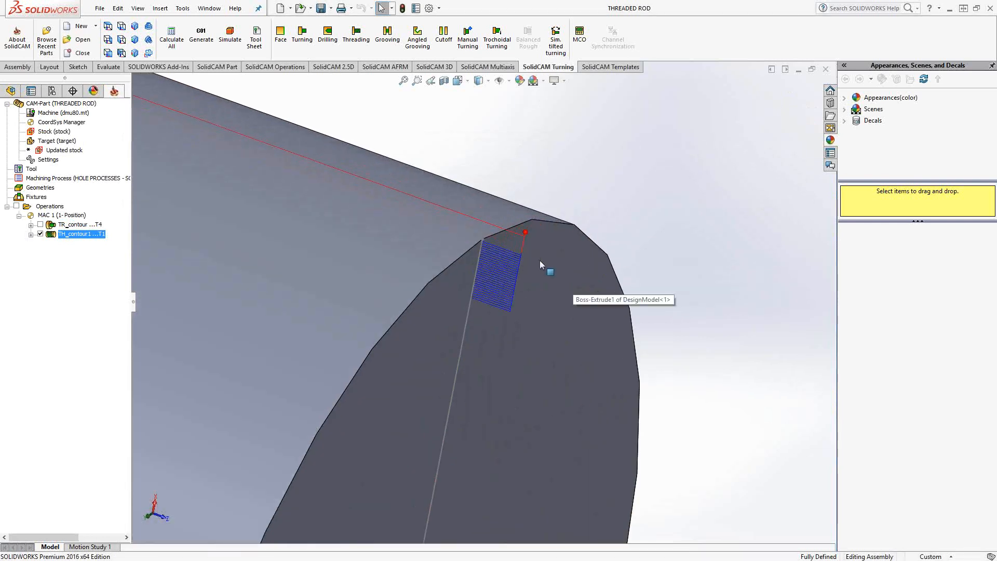